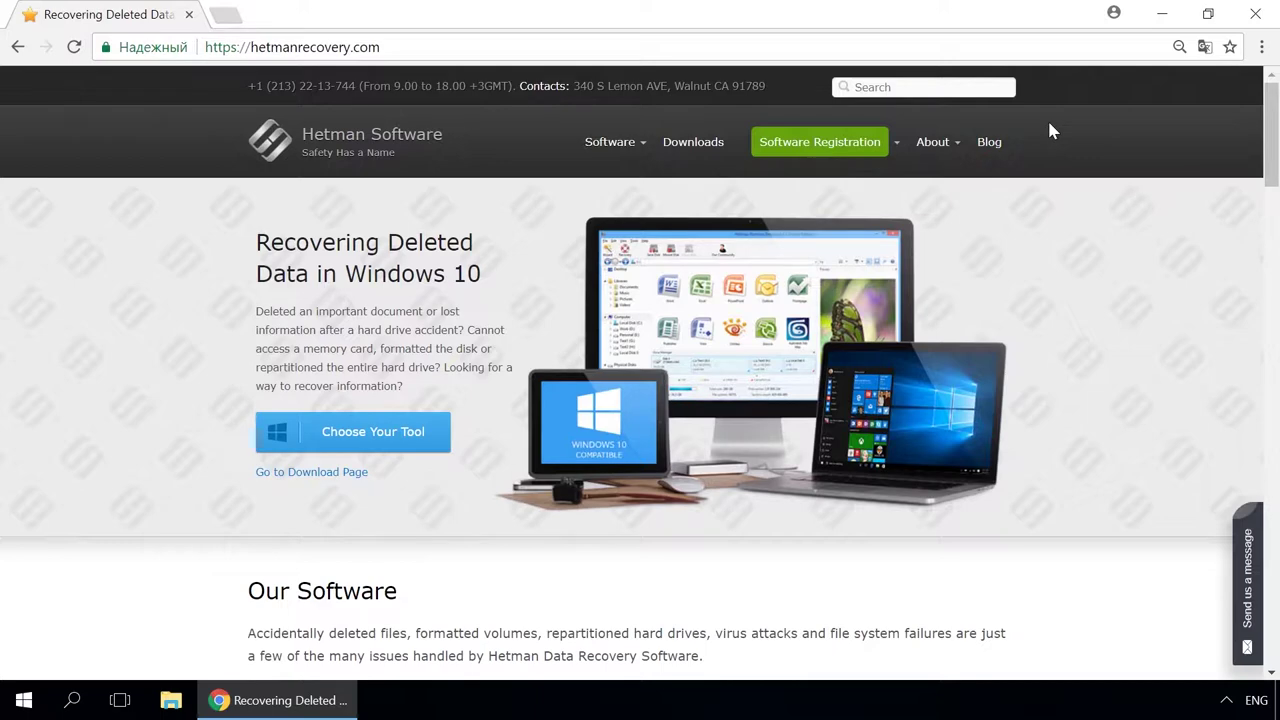
# Step: Open the Partition Recovery product page from the Hetman website's software list
pyautogui.moveTo(612, 150)
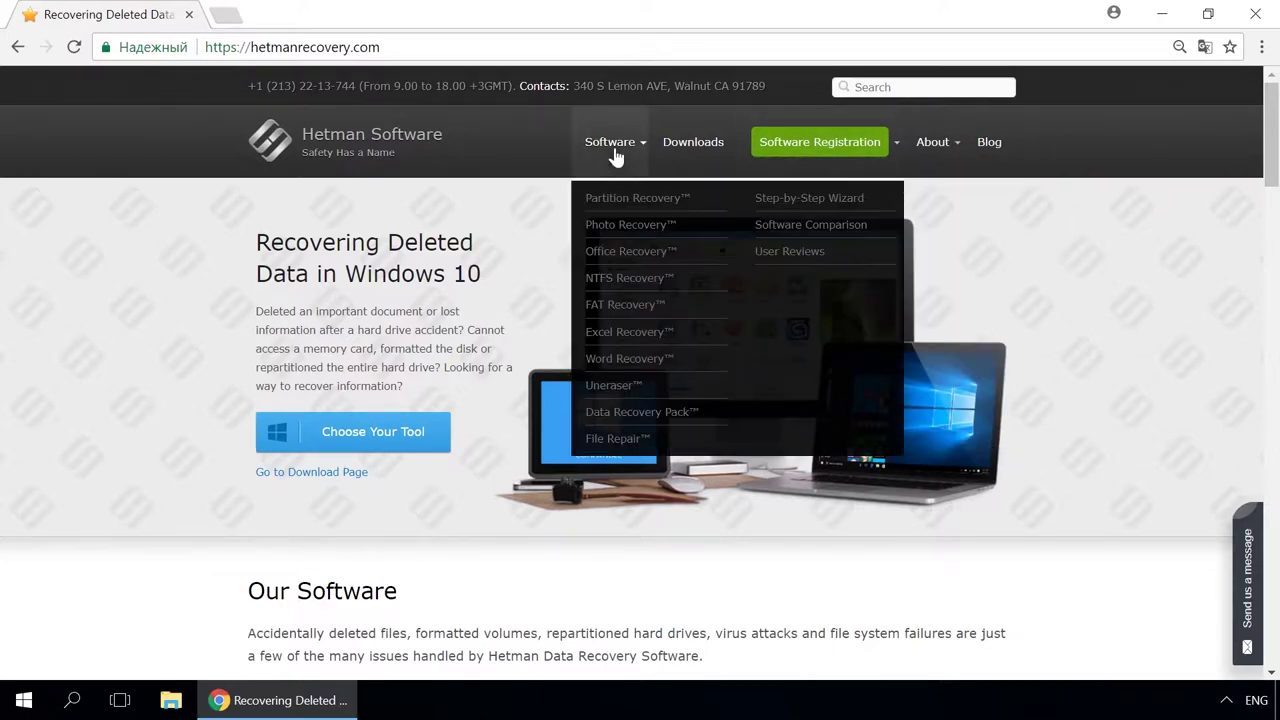
pyautogui.click(622, 203)
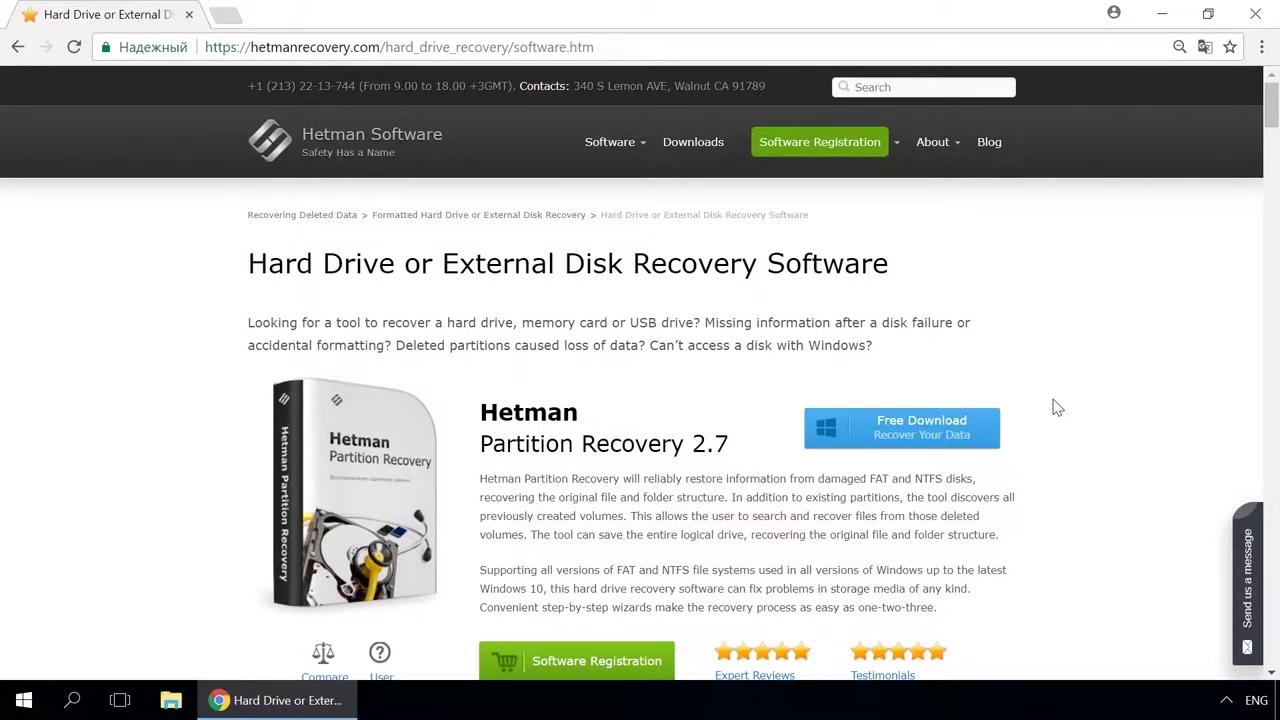
# Step: Open the blog and look through the article on creating a storage space or mirrored volume in Windows 7, 8 or 10
pyautogui.click(986, 143)
pyautogui.scroll(-8, 663, 317)
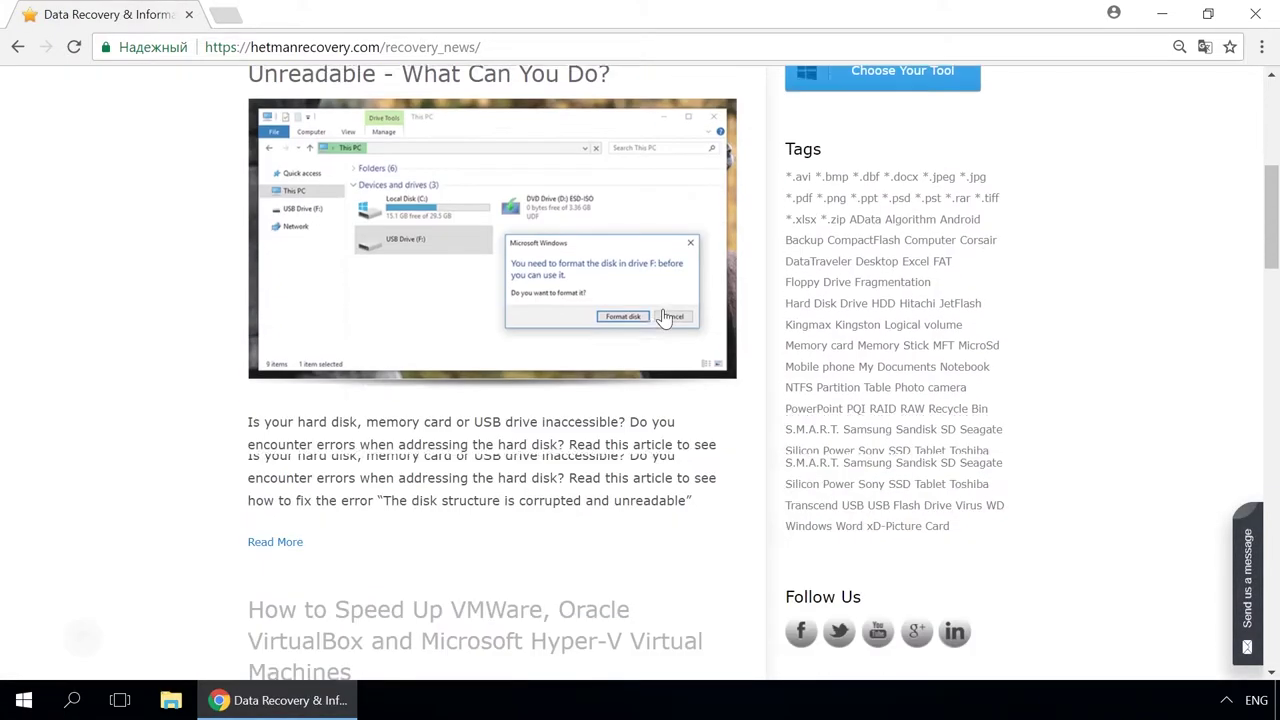
pyautogui.scroll(-6, 663, 317)
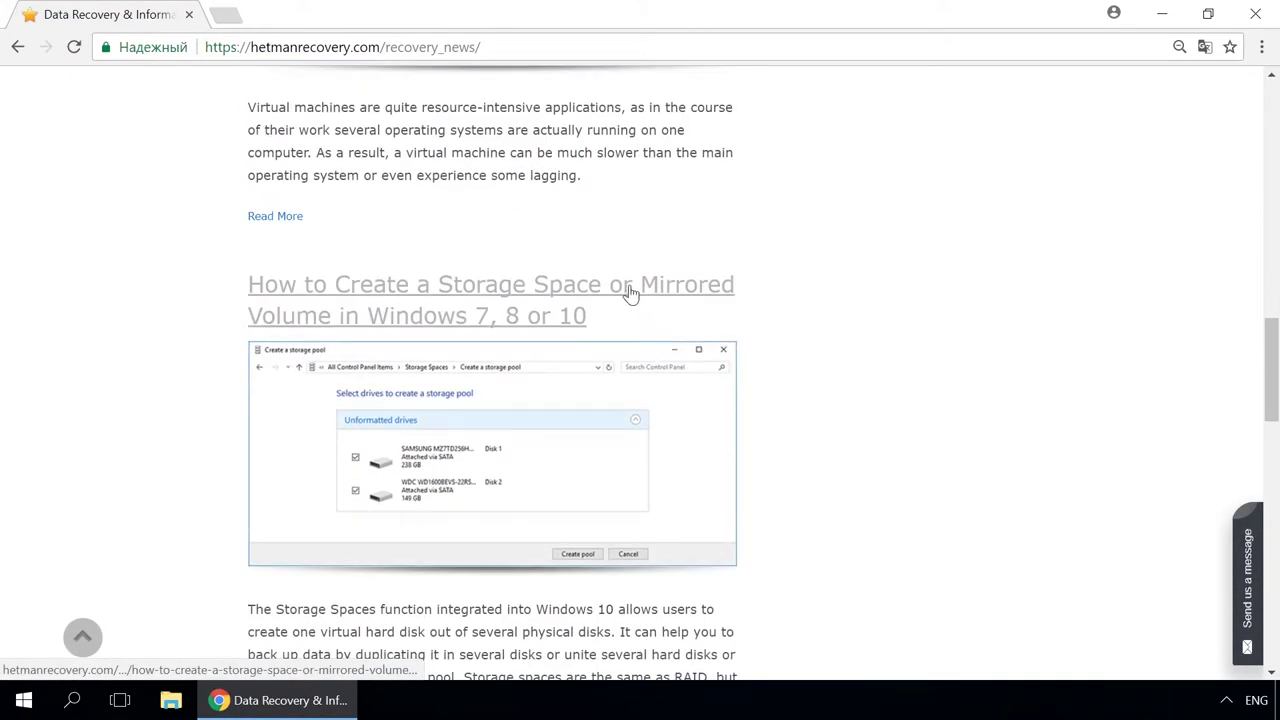
pyautogui.click(629, 291)
pyautogui.scroll(-8, 629, 291)
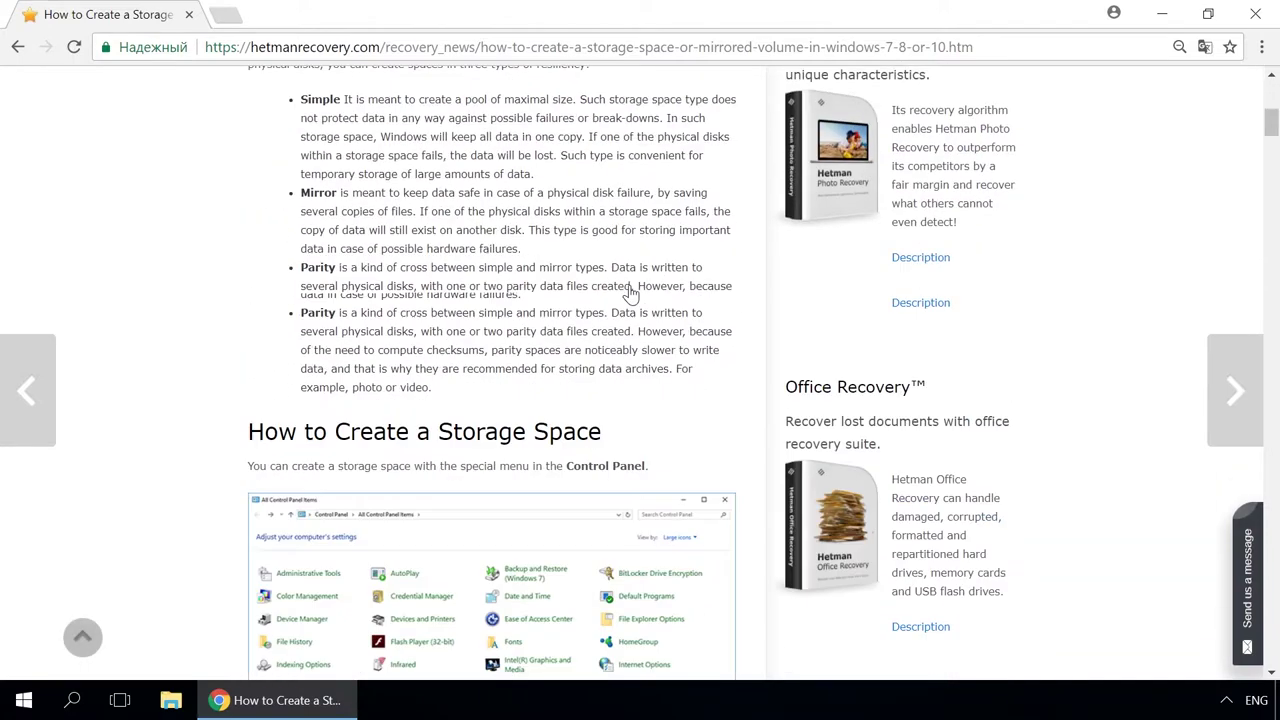
pyautogui.scroll(-2, 630, 292)
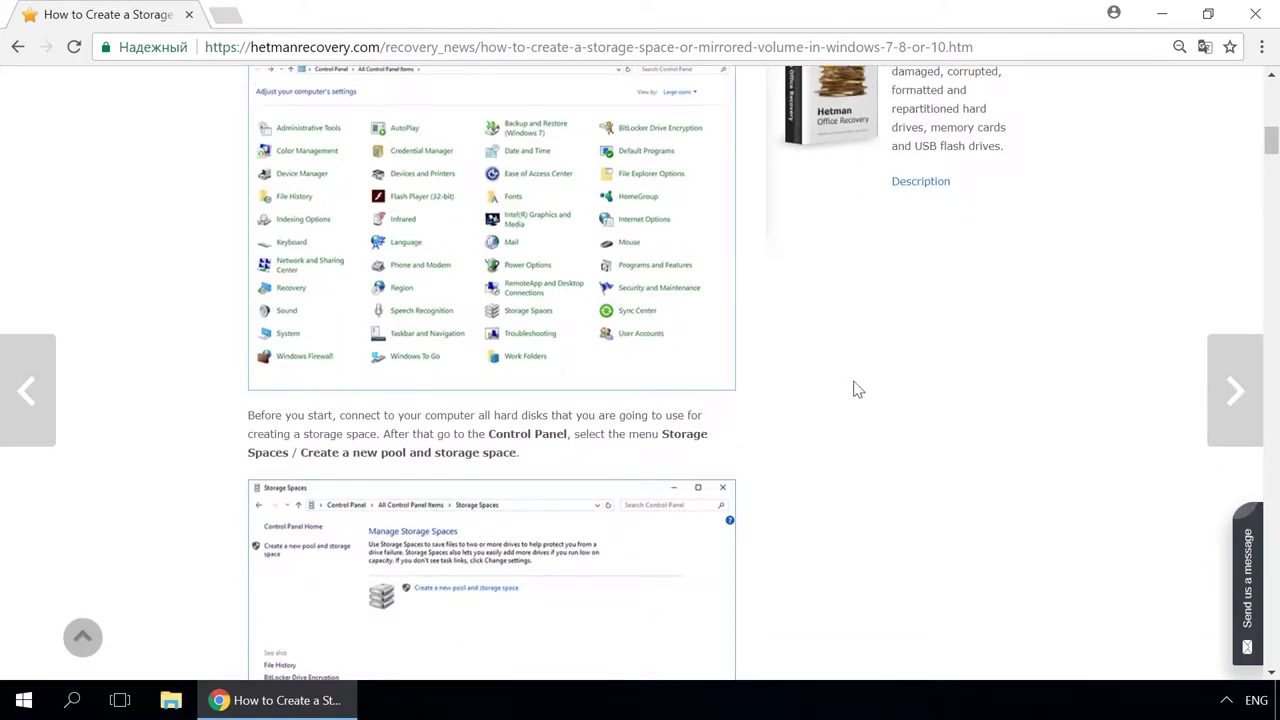
pyautogui.click(1250, 562)
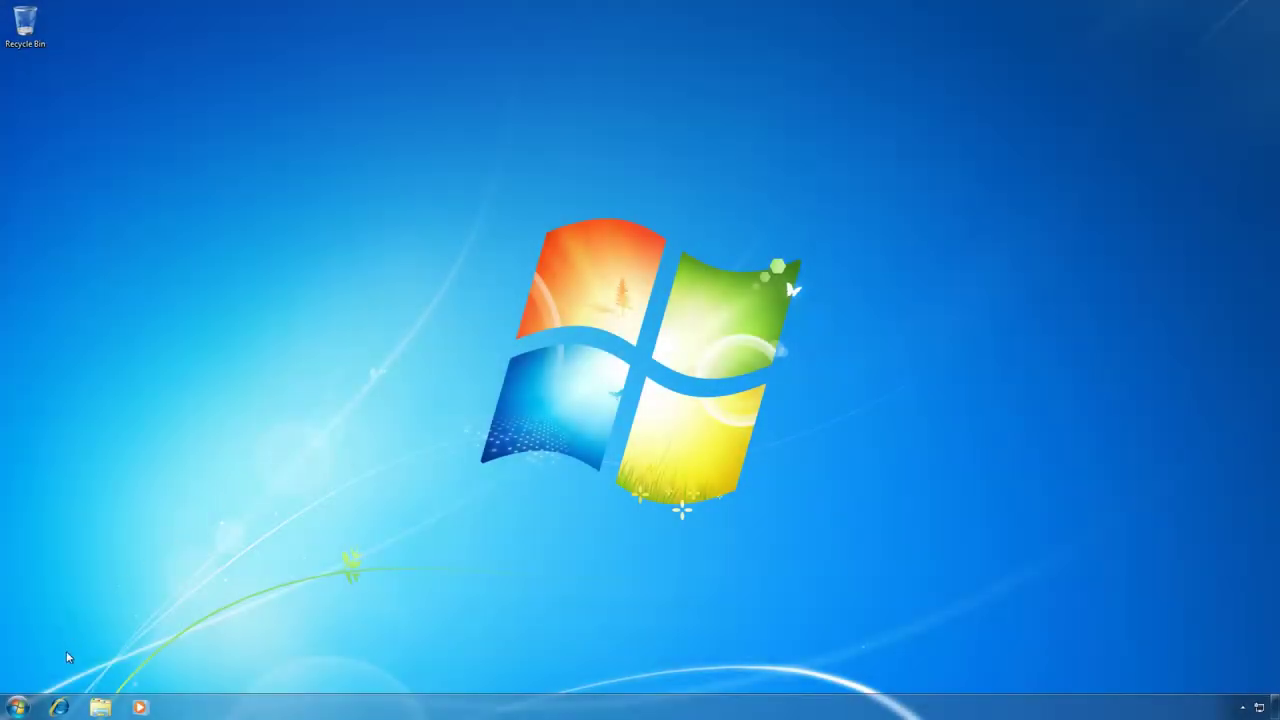
# Step: Search programs and files for "file" from the Windows 7 Start menu
pyautogui.click(17, 707)
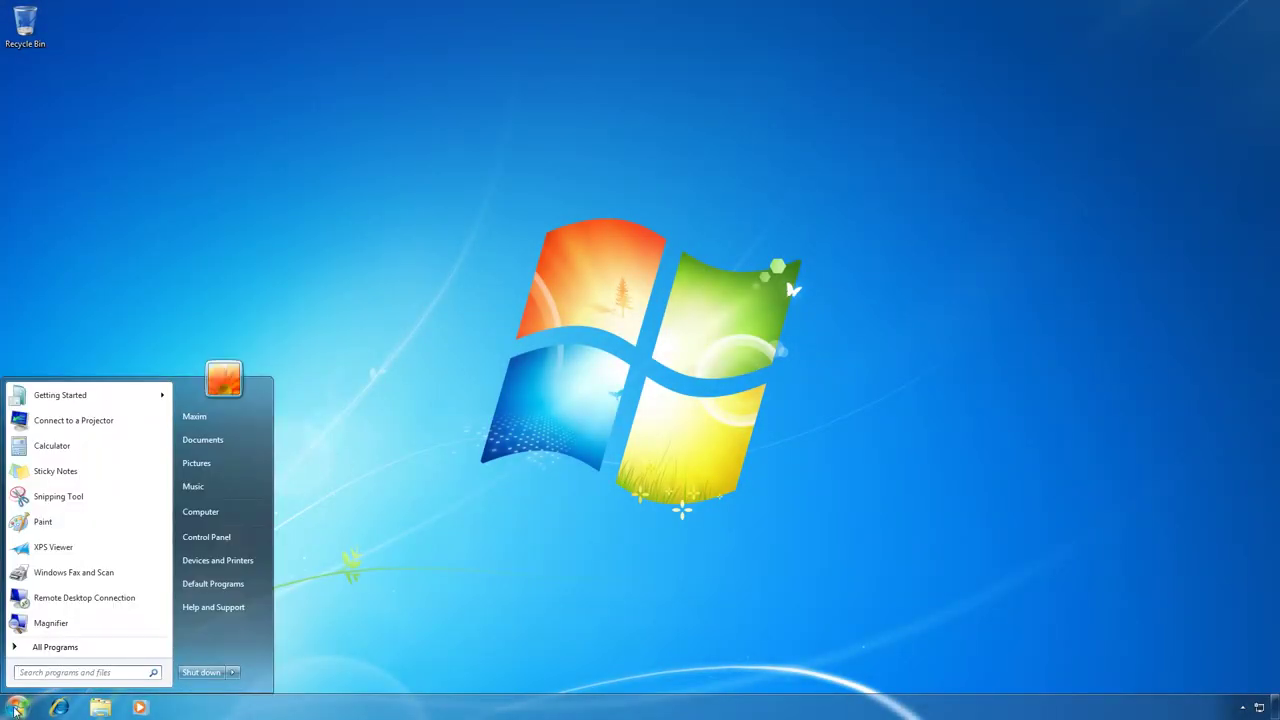
pyautogui.write('file')
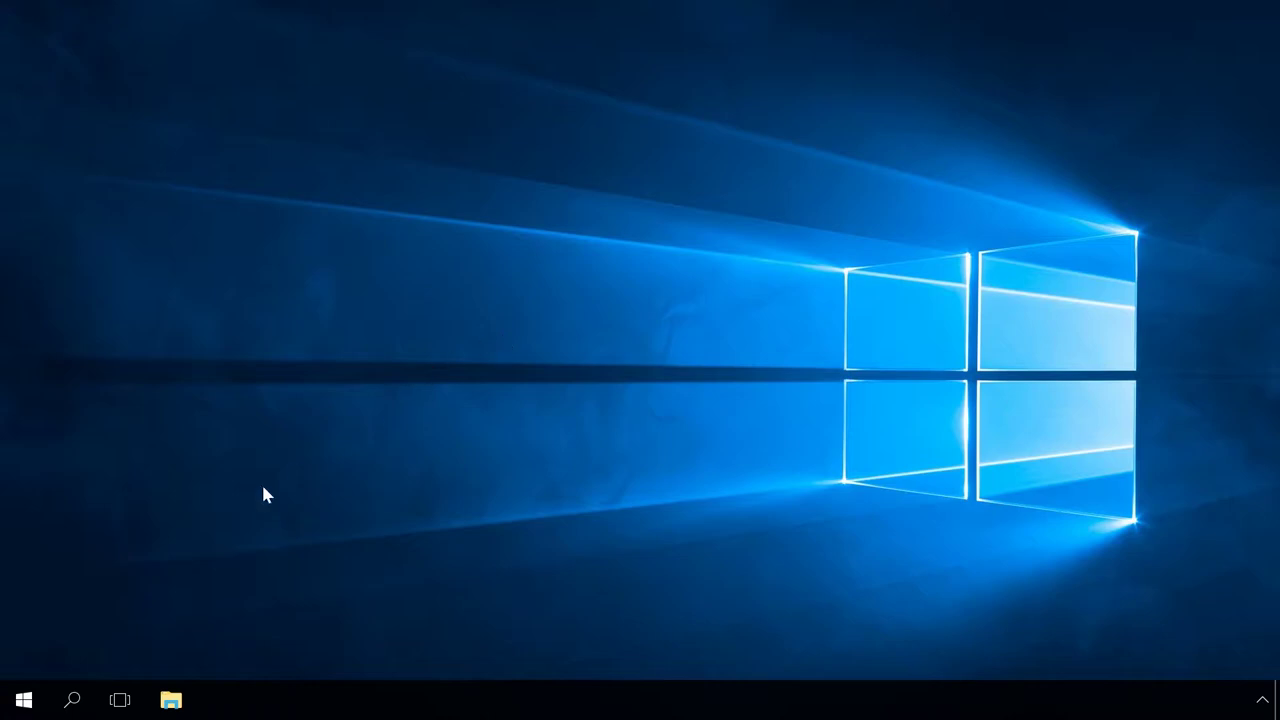
# Step: Search Windows 10 for "journal"
pyautogui.click(71, 700)
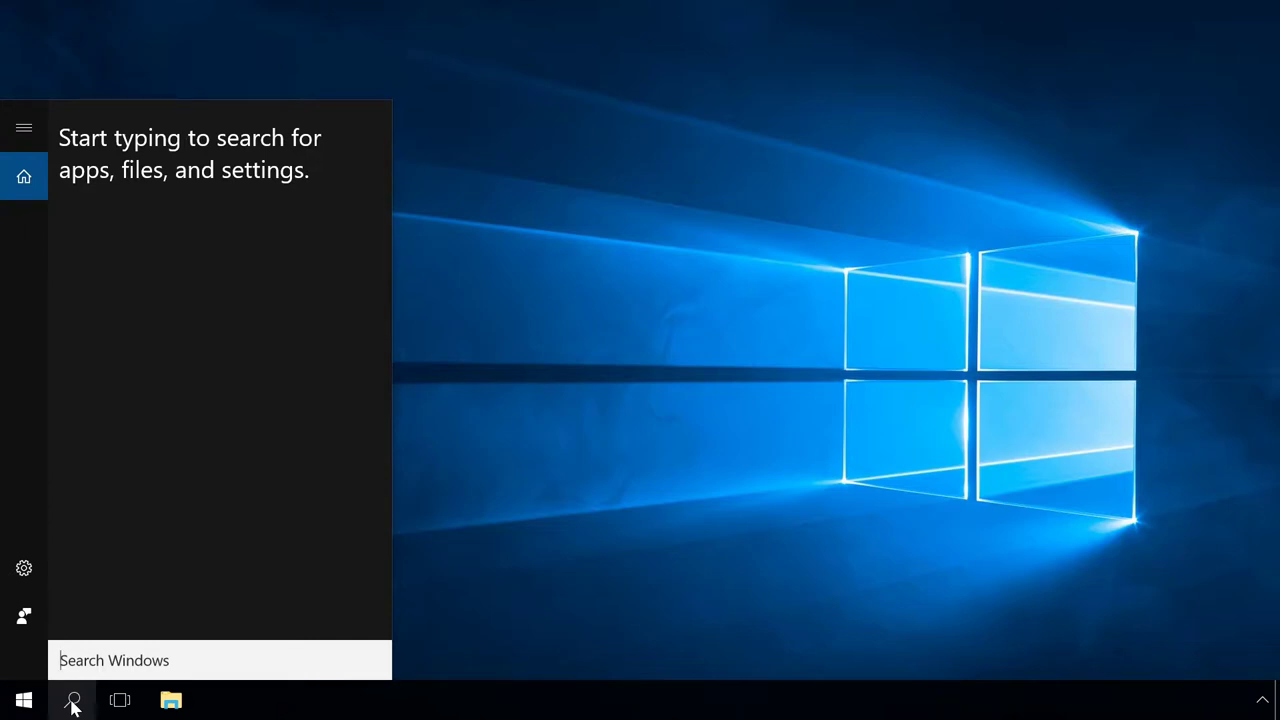
pyautogui.write('jou')
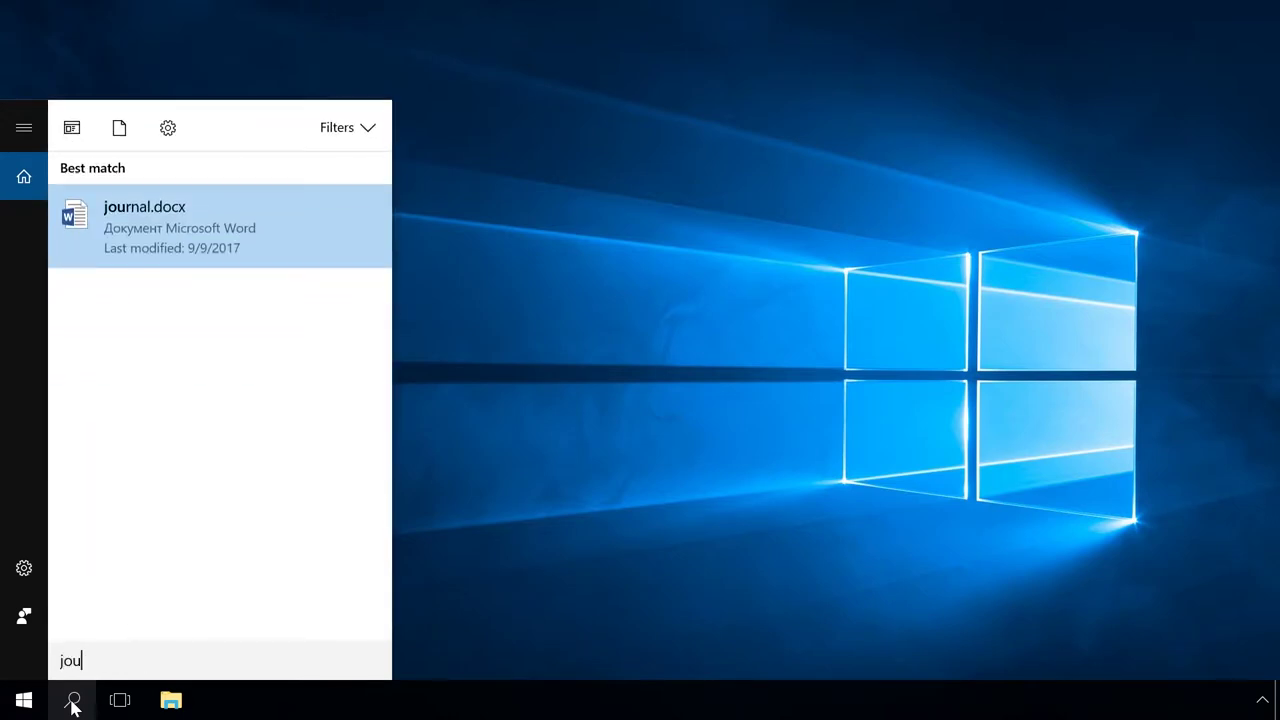
pyautogui.write('rnal')
# Step: Add the System (C:) drive to the indexed locations through the search filters' location settings
pyautogui.click(337, 130)
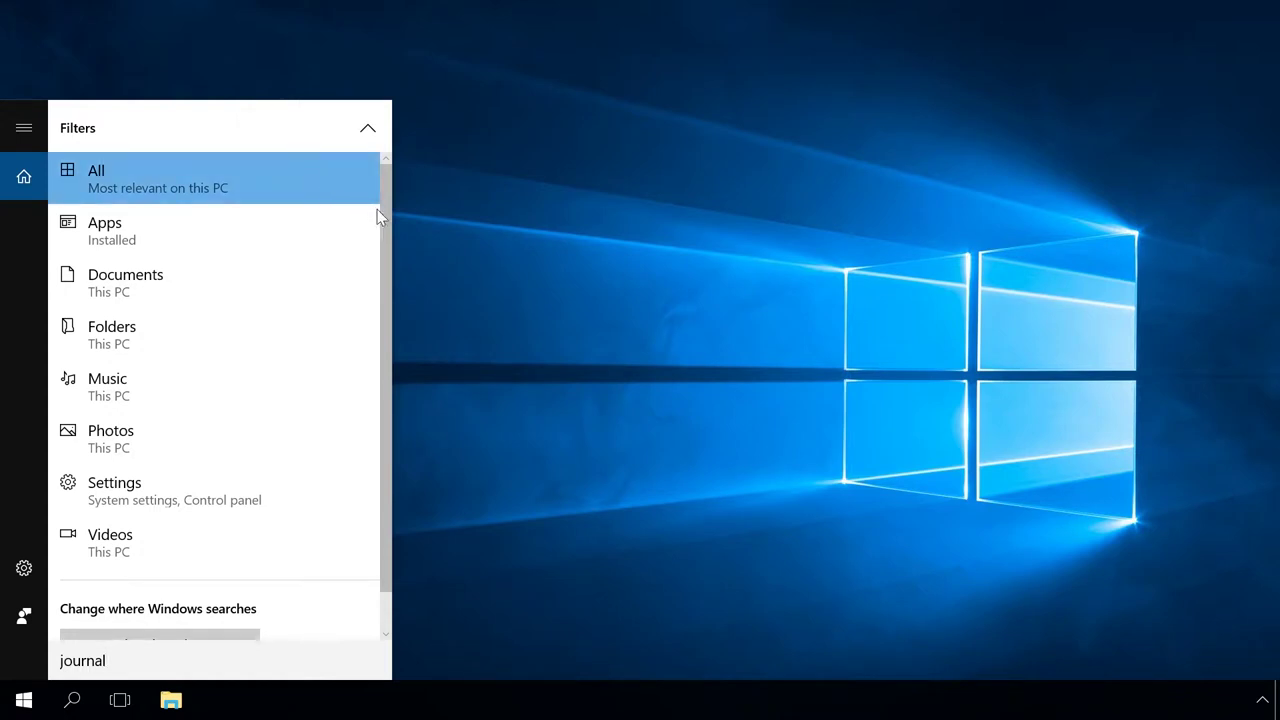
pyautogui.moveTo(390, 222); pyautogui.dragTo(386, 300)
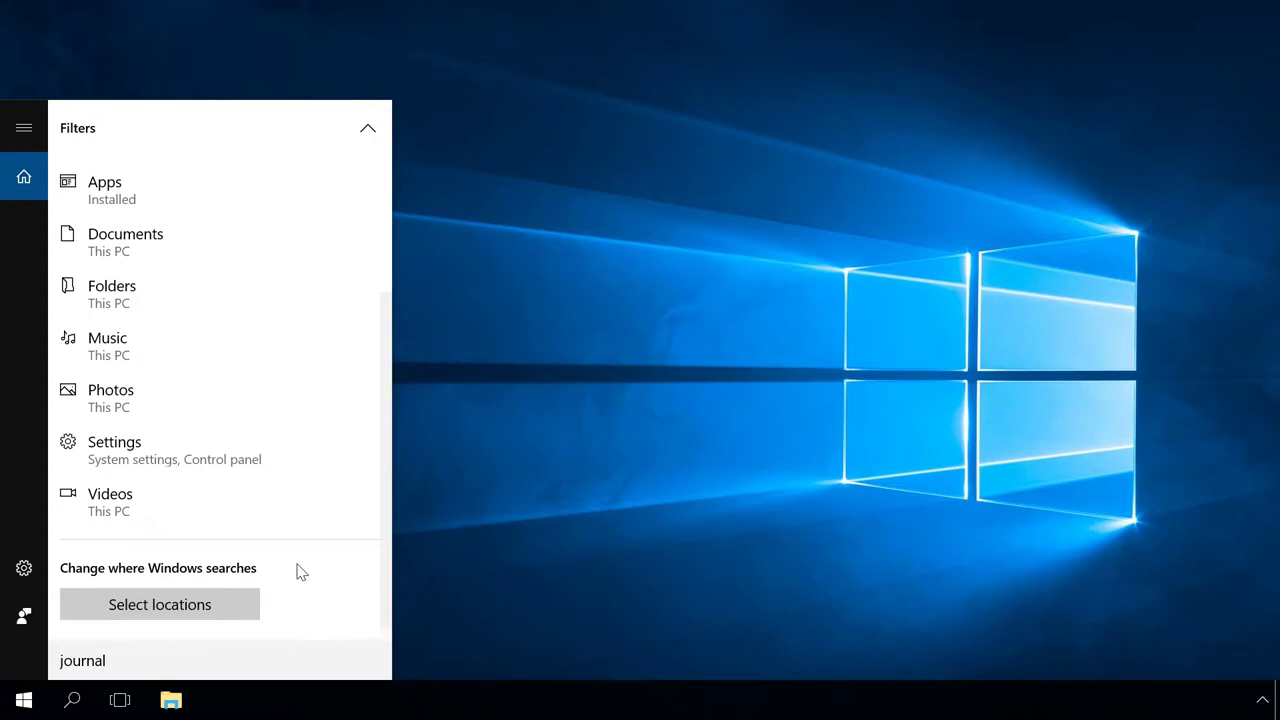
pyautogui.click(176, 608)
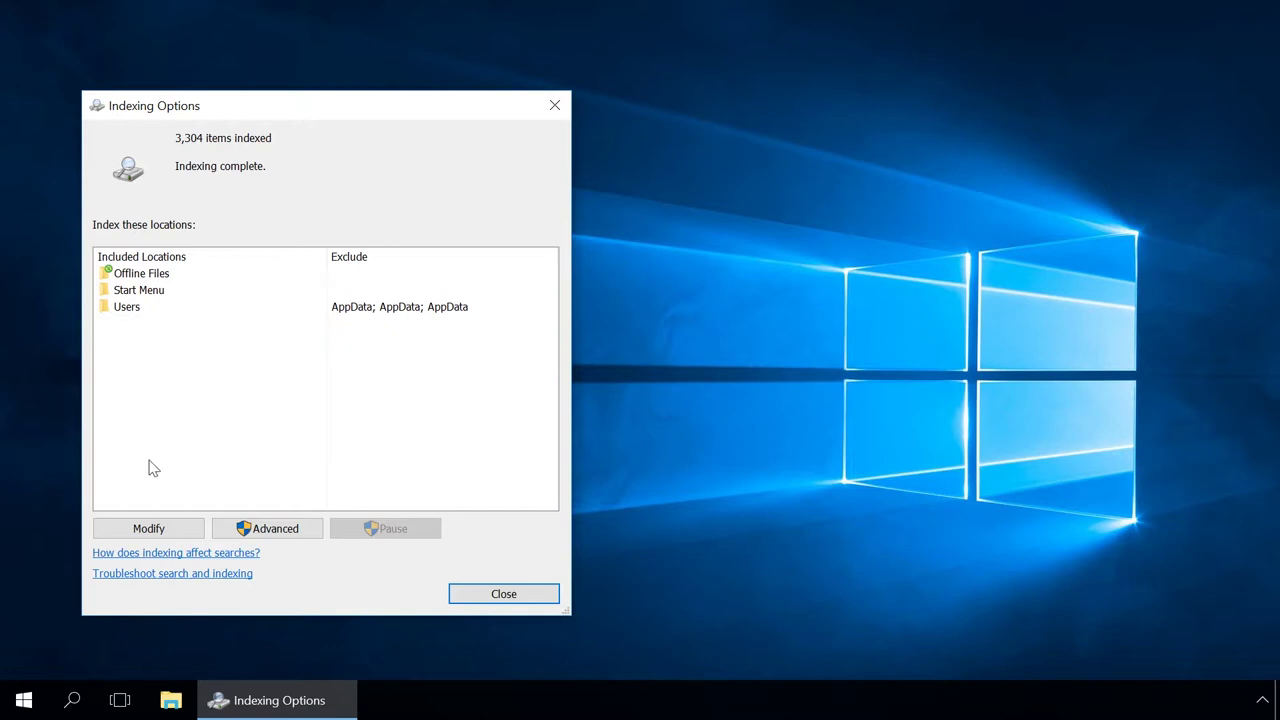
pyautogui.click(151, 530)
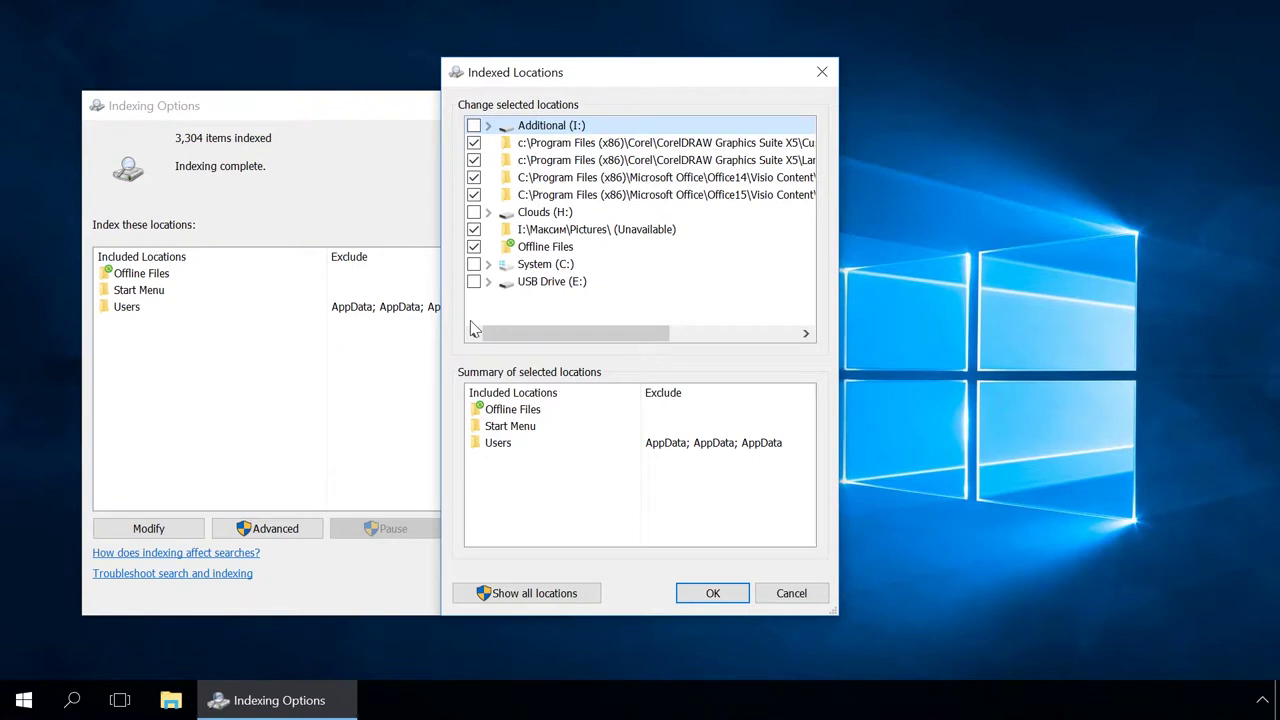
pyautogui.click(474, 264)
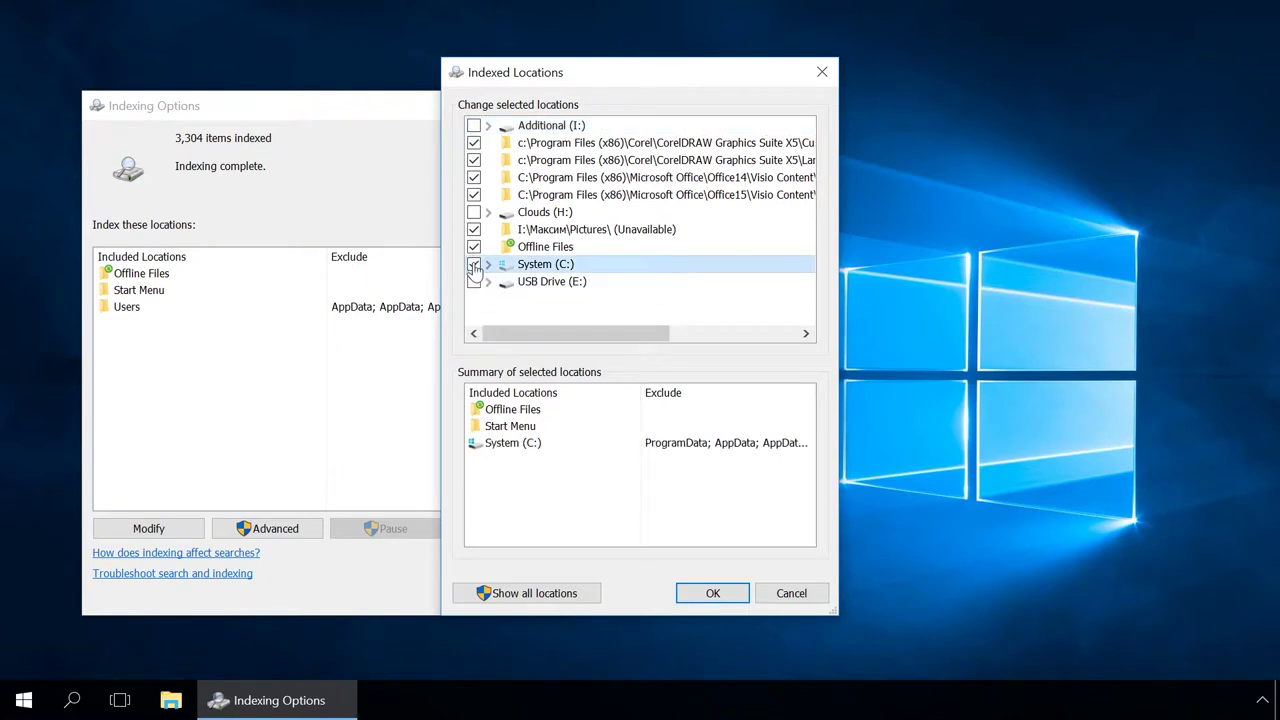
pyautogui.click(706, 595)
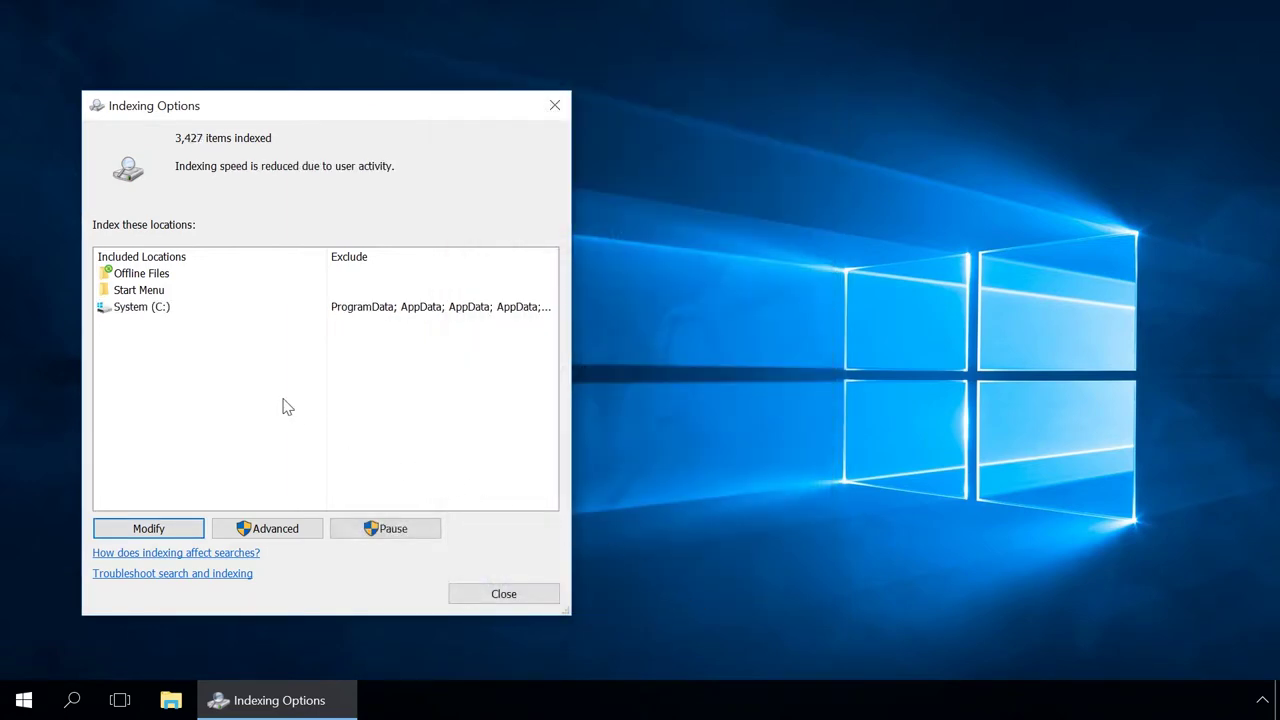
pyautogui.click(492, 593)
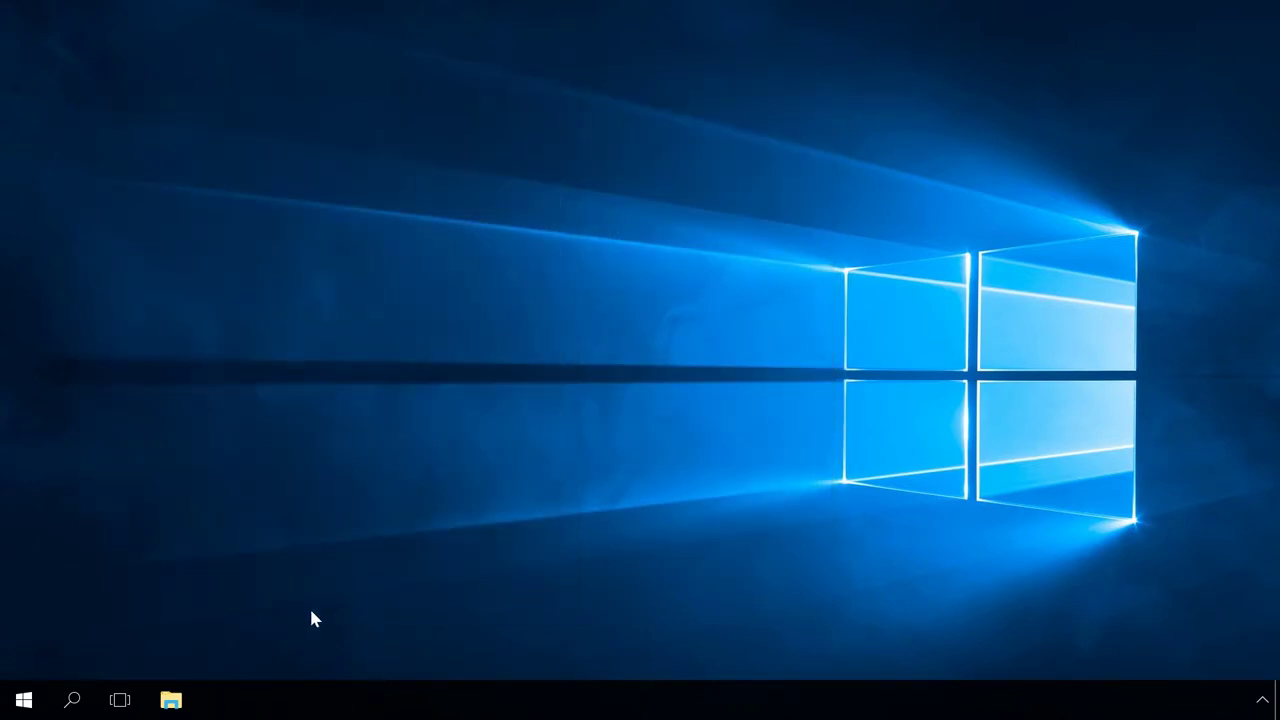
# Step: Search Windows for "jou" and open journal.docx from the best match
pyautogui.click(72, 702)
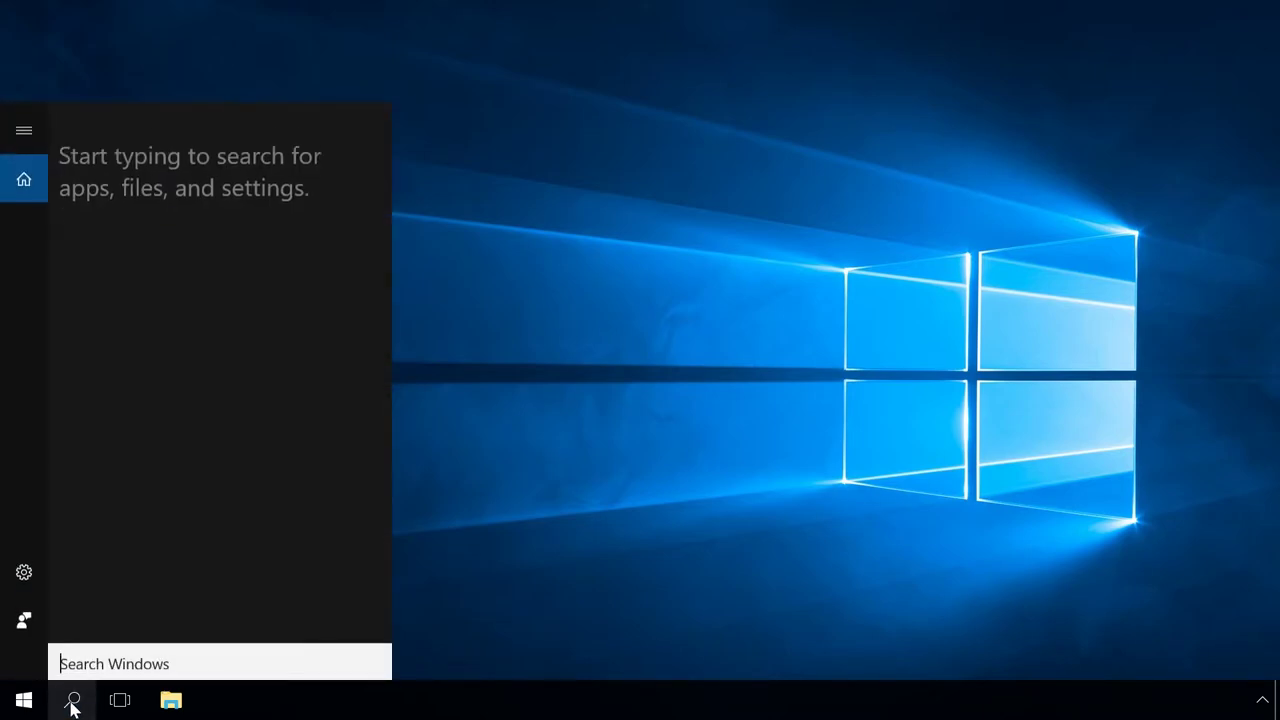
pyautogui.write('jou')
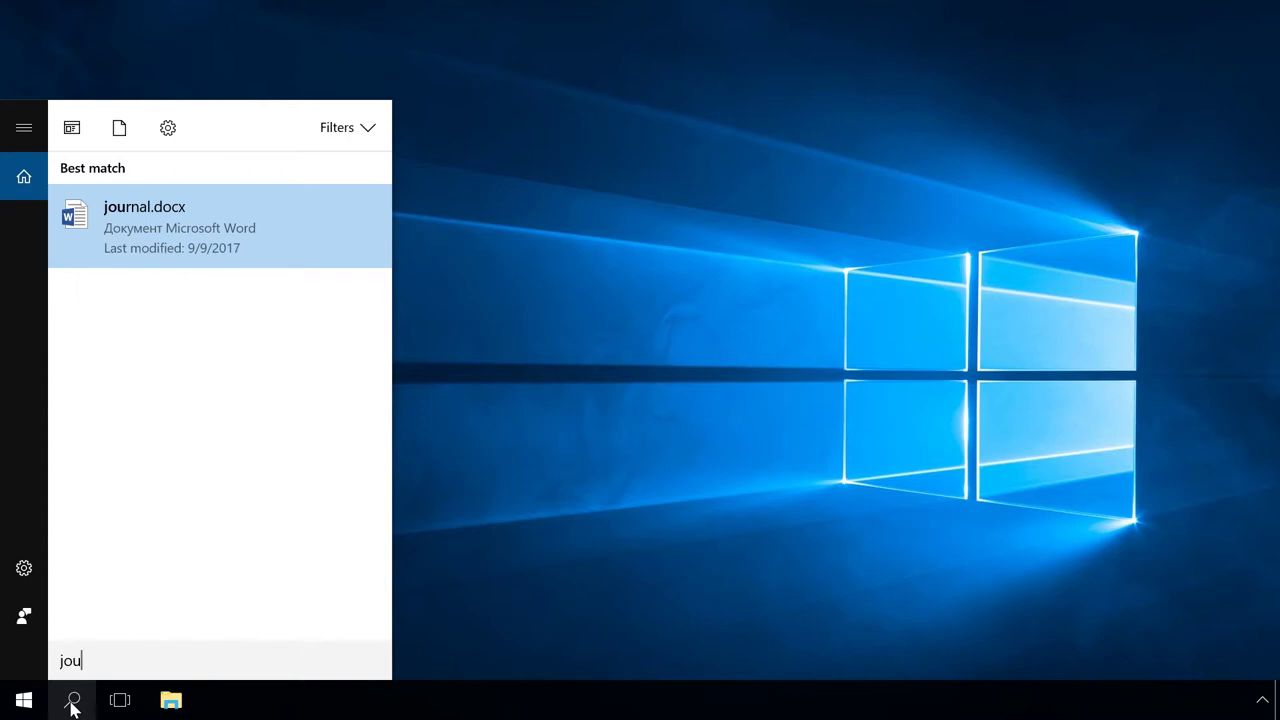
pyautogui.click(238, 212)
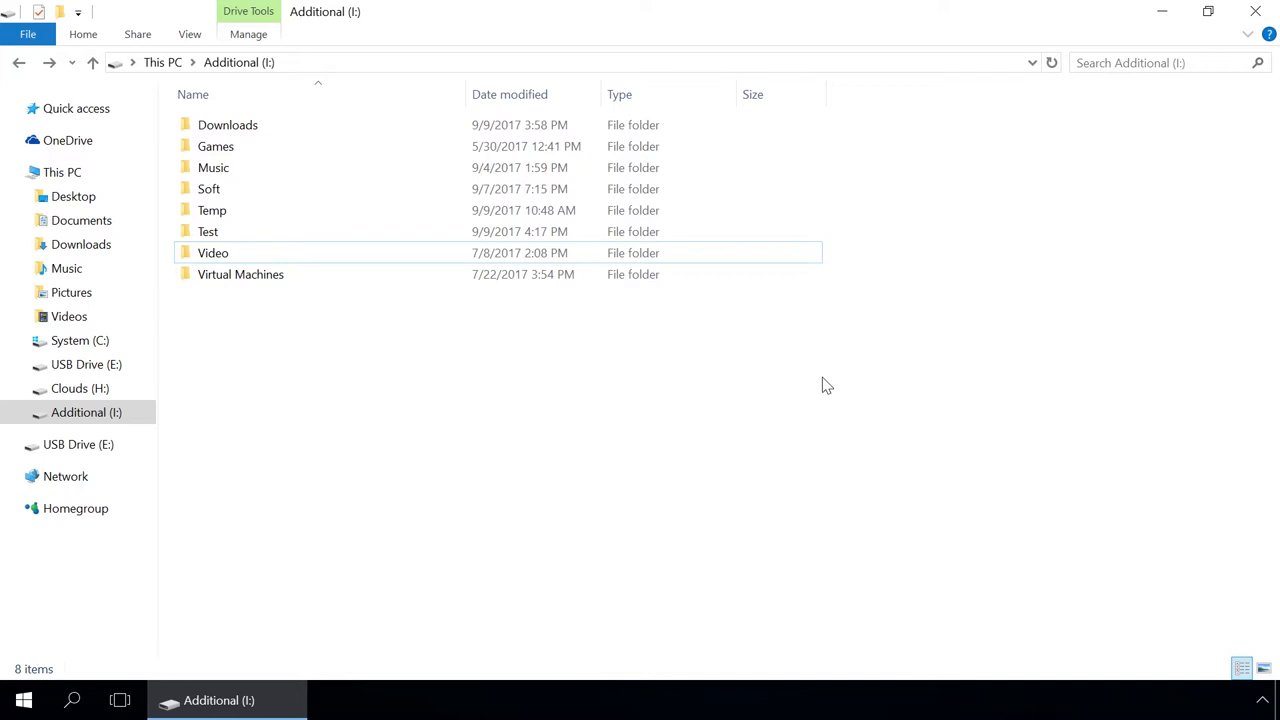
# Step: Search the Additional (I:) drive for "journal" in File Explorer
pyautogui.click(1188, 62)
pyautogui.write('journal')
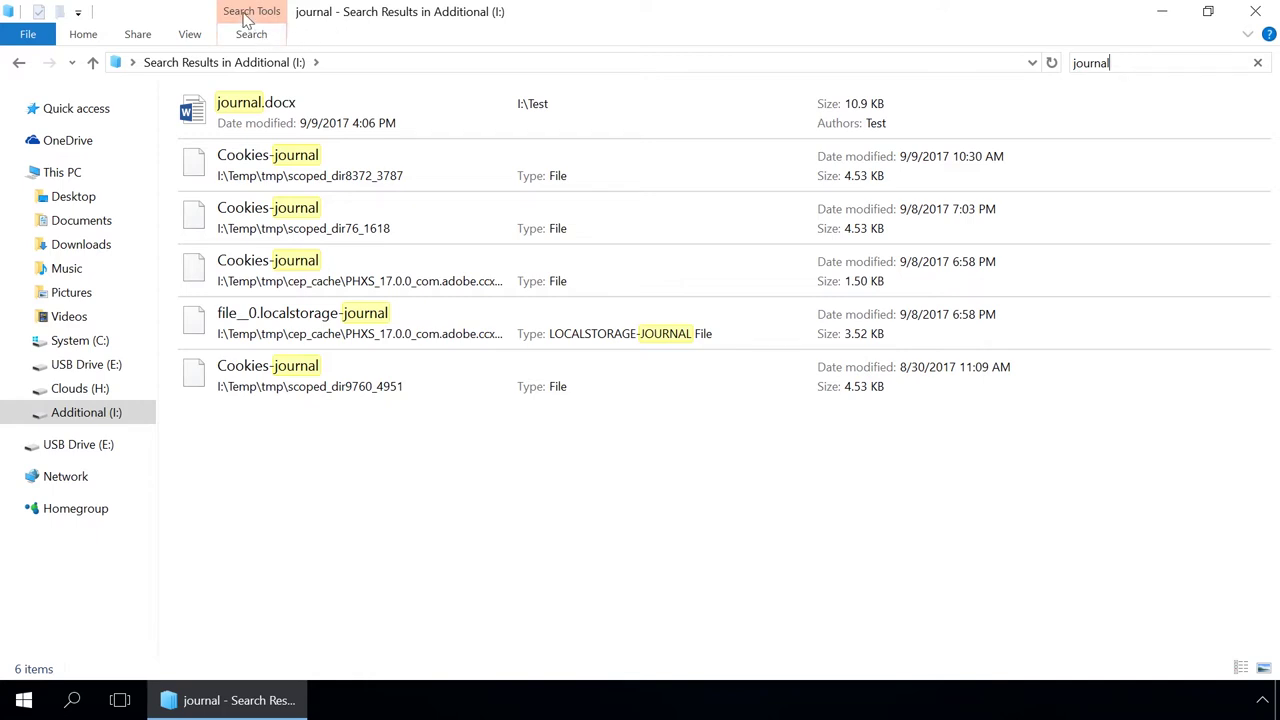
# Step: Examine the search refinement choices for date modified, kind, size and other properties
pyautogui.click(246, 18)
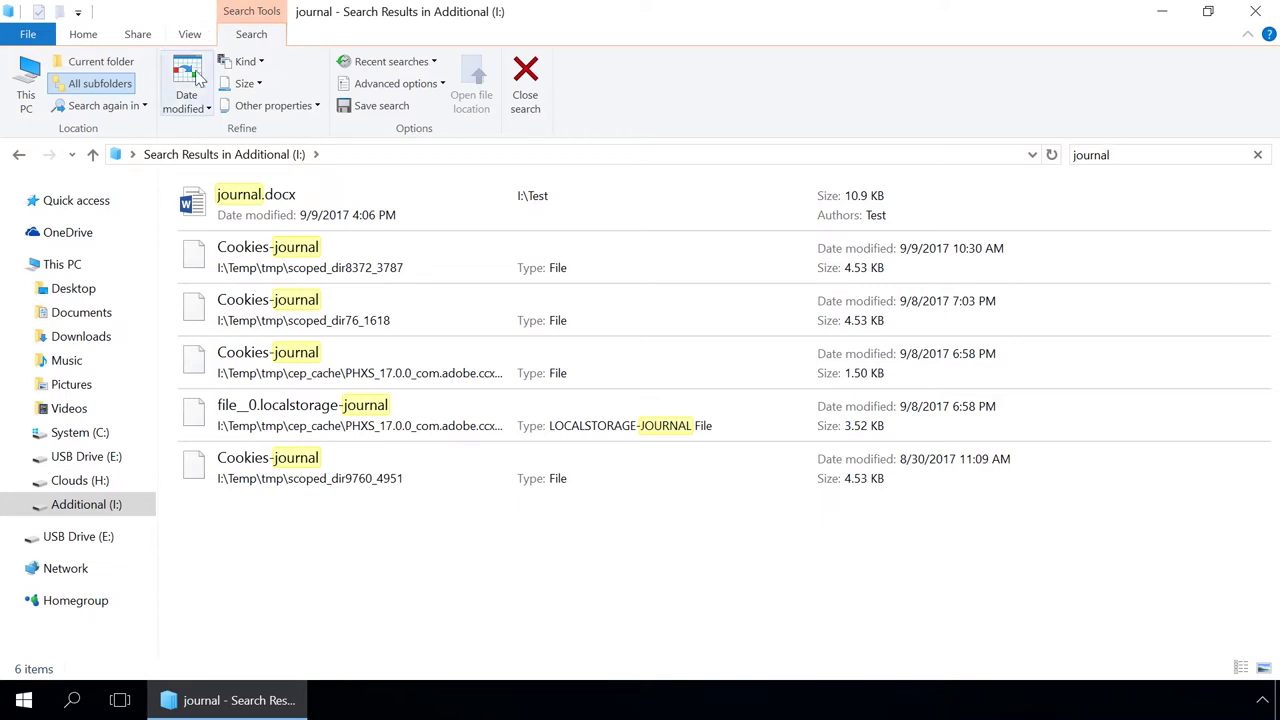
pyautogui.click(206, 110)
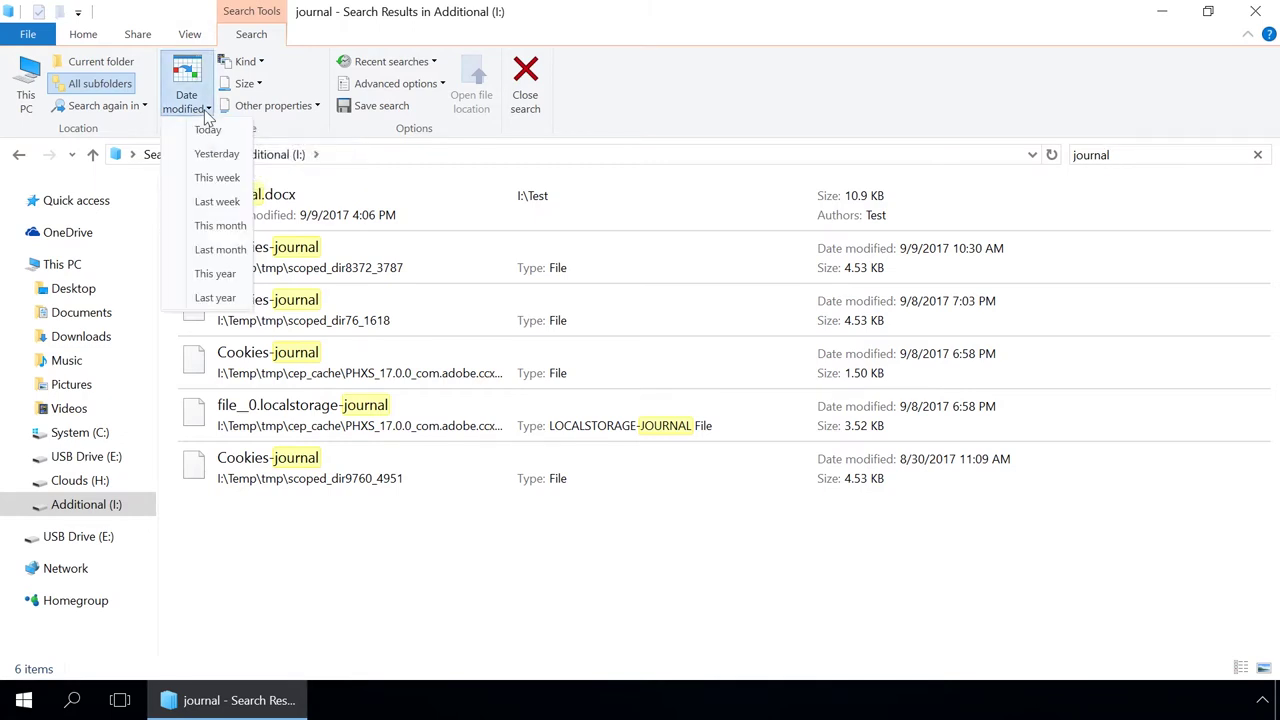
pyautogui.click(205, 112)
pyautogui.click(252, 62)
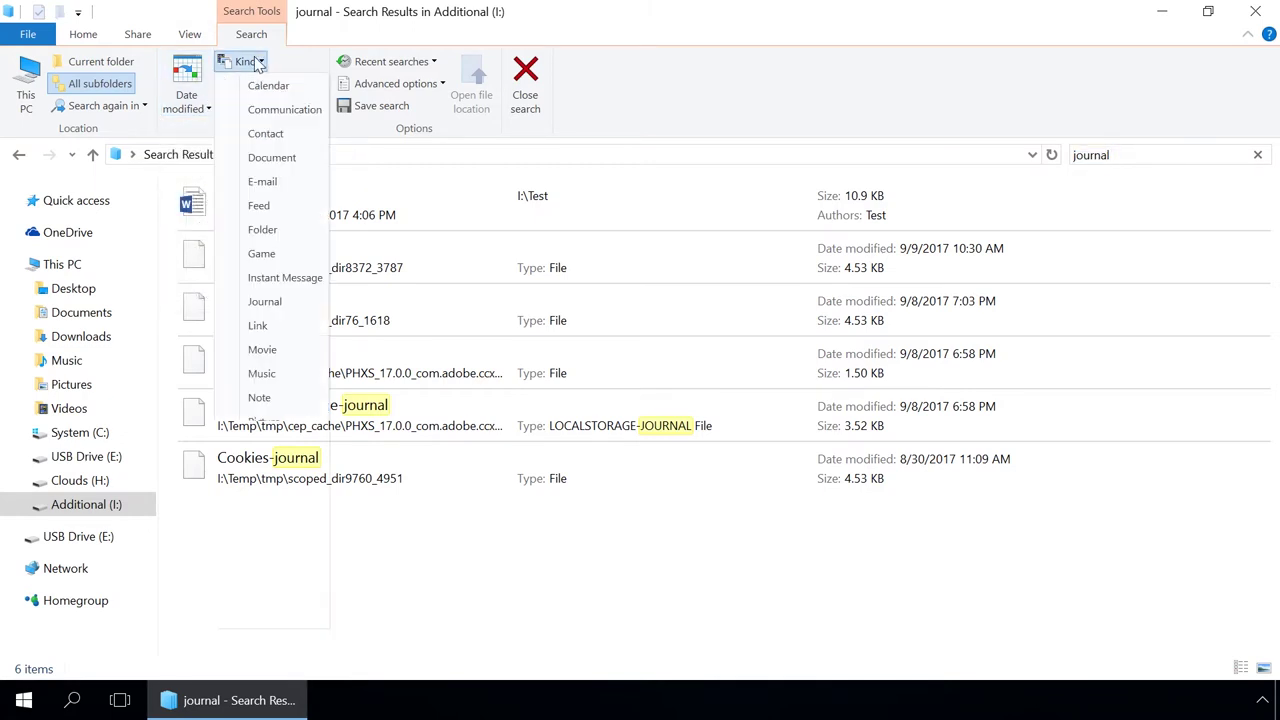
pyautogui.click(256, 64)
pyautogui.click(259, 85)
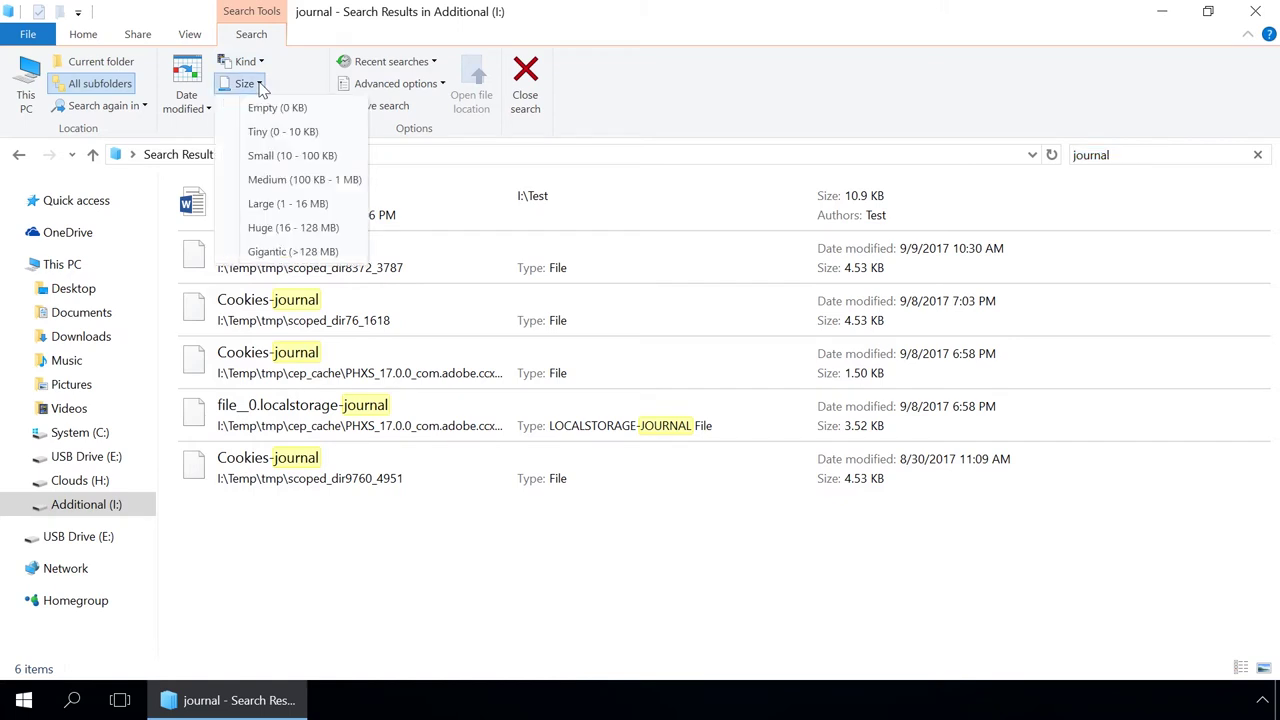
pyautogui.click(259, 86)
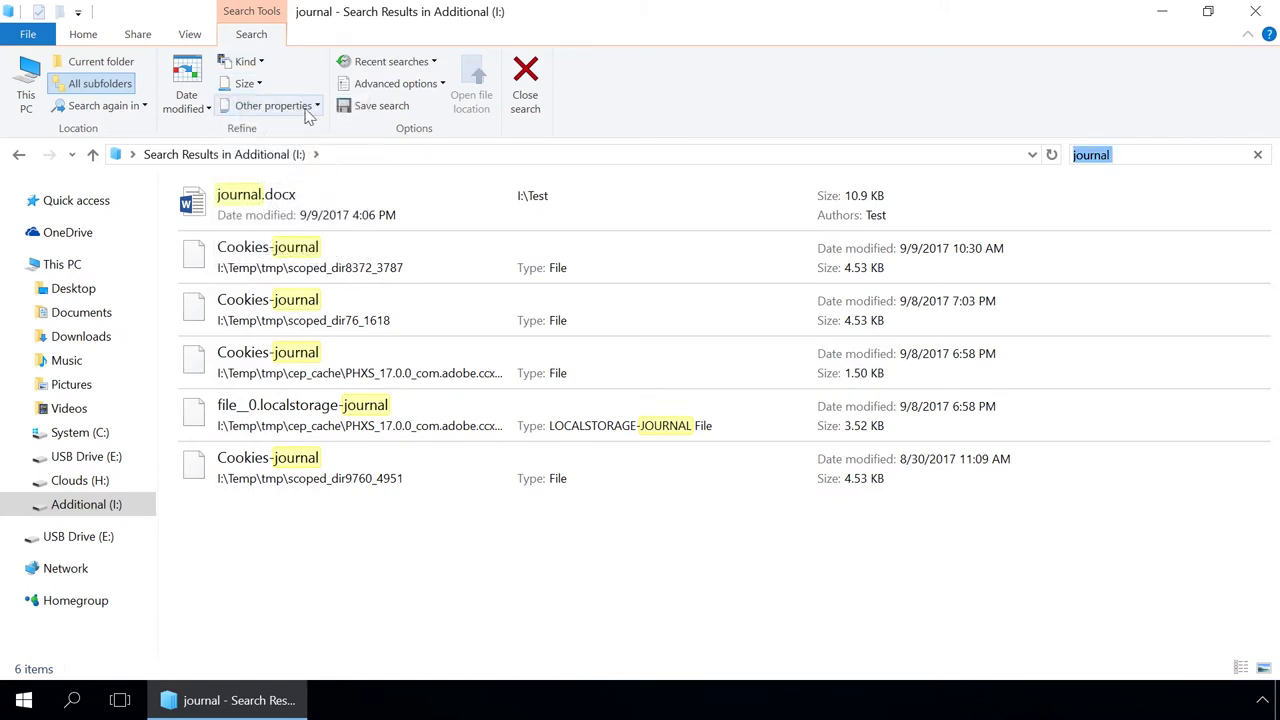
pyautogui.click(306, 110)
pyautogui.click(306, 110)
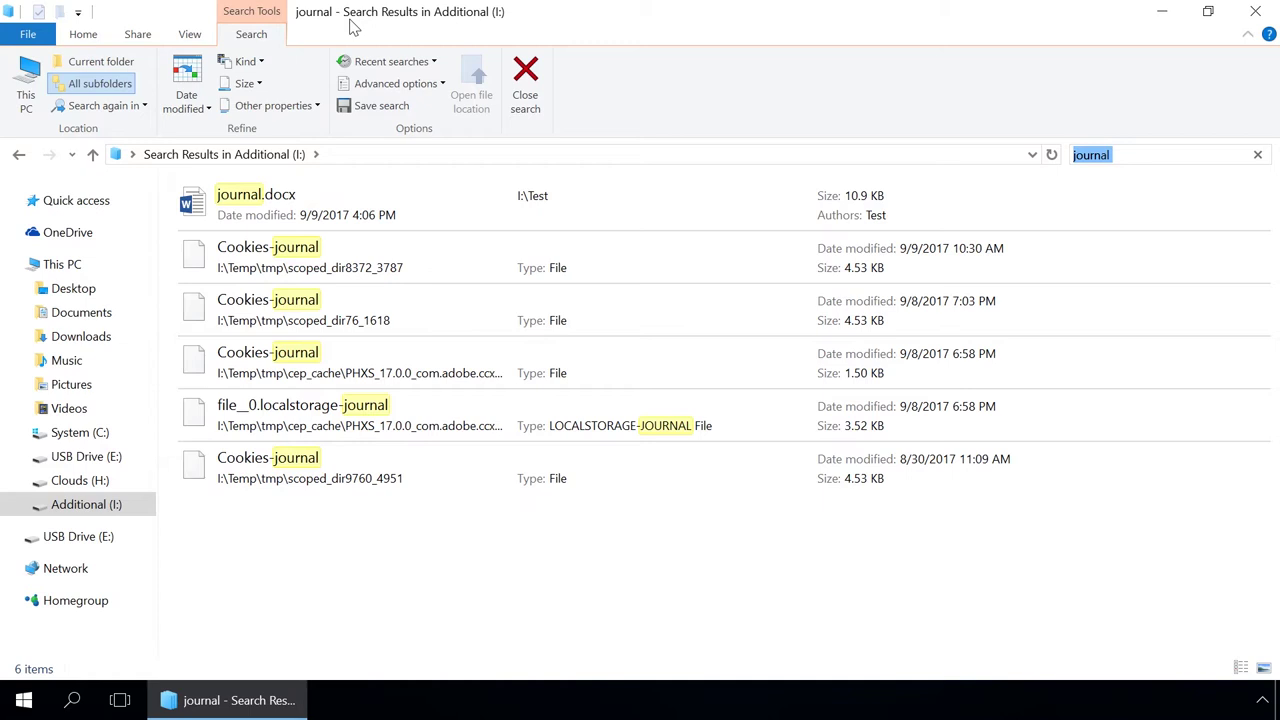
# Step: Include file contents when searching non-indexed locations
pyautogui.click(424, 85)
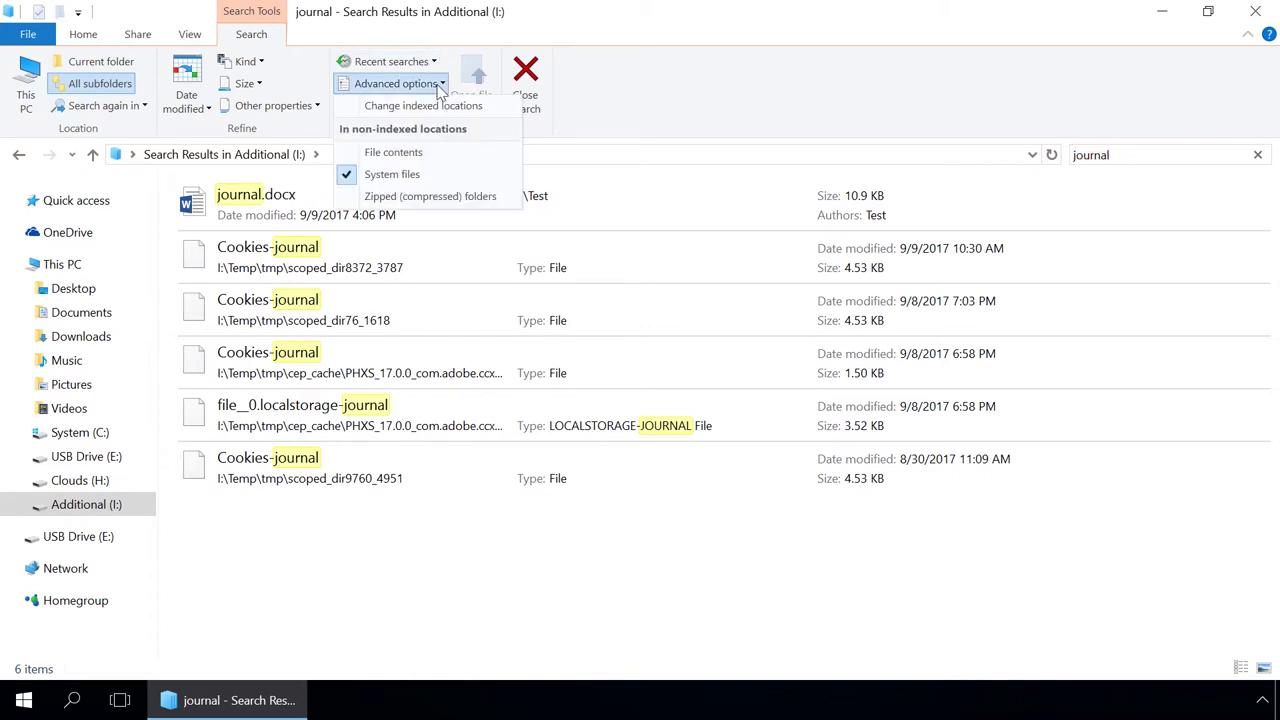
pyautogui.click(400, 155)
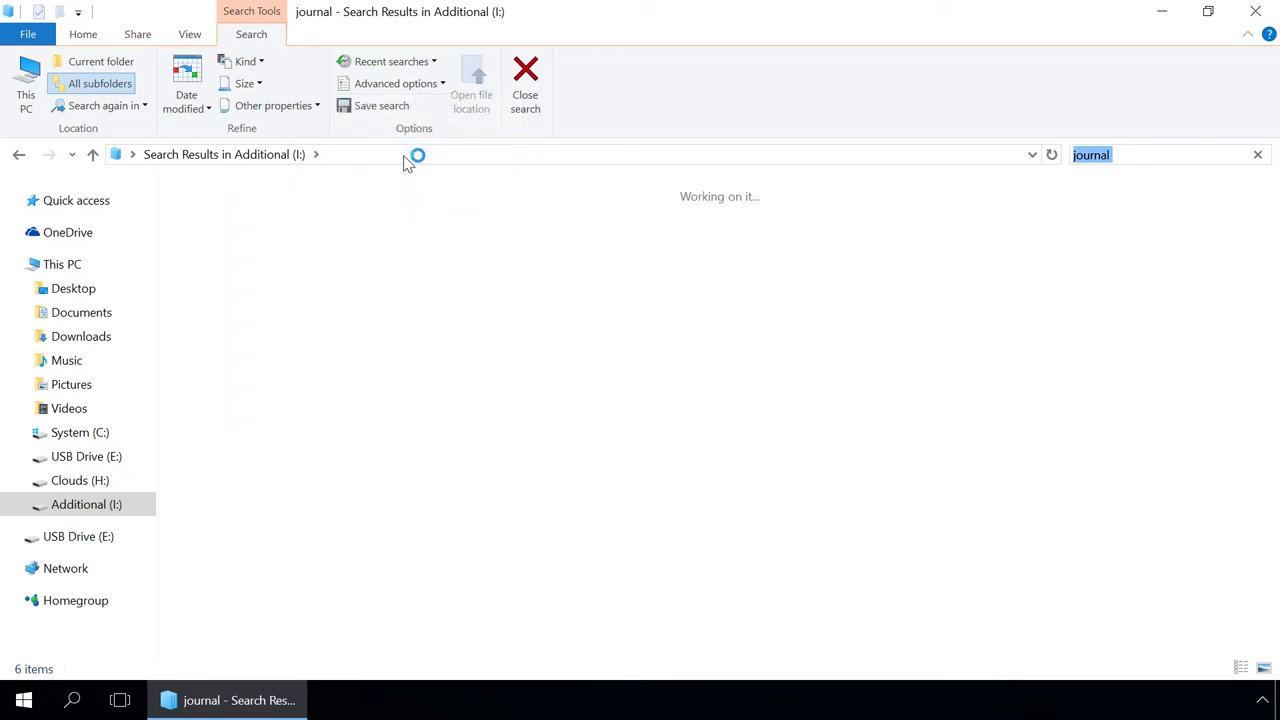
# Step: View the indexed locations from the advanced search options and close the Indexing Options dialog
pyautogui.click(441, 85)
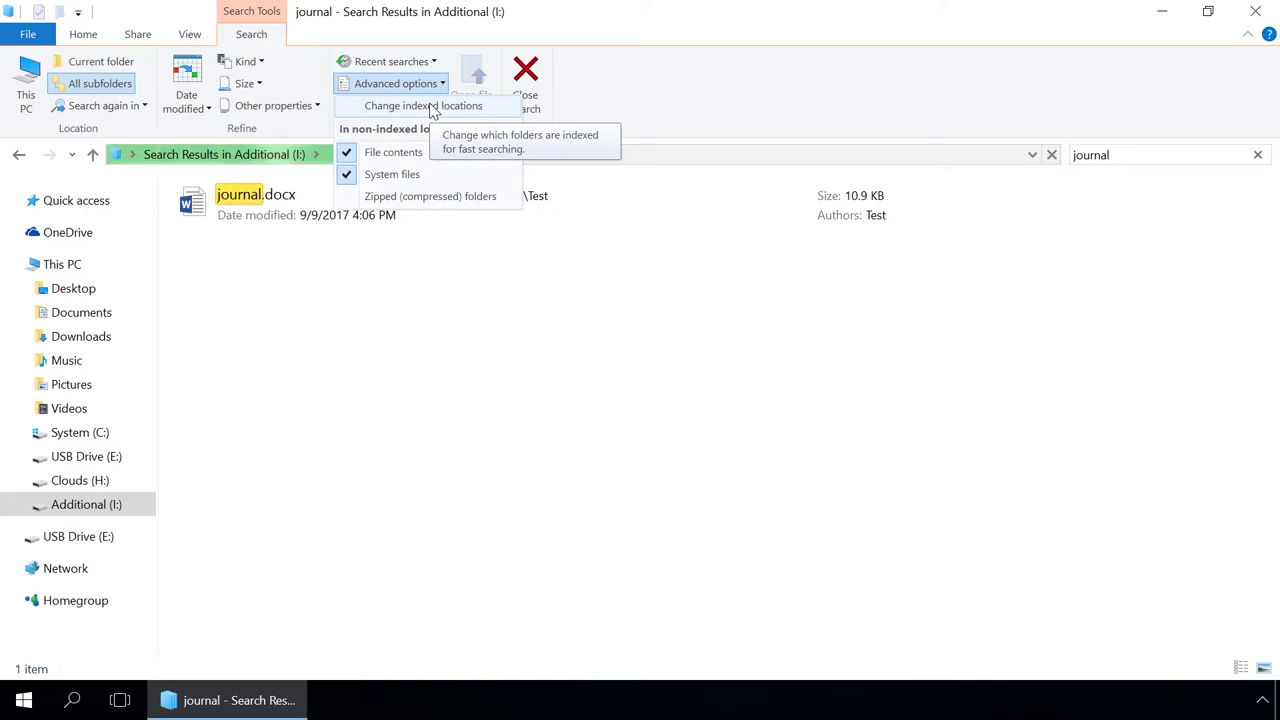
pyautogui.click(432, 107)
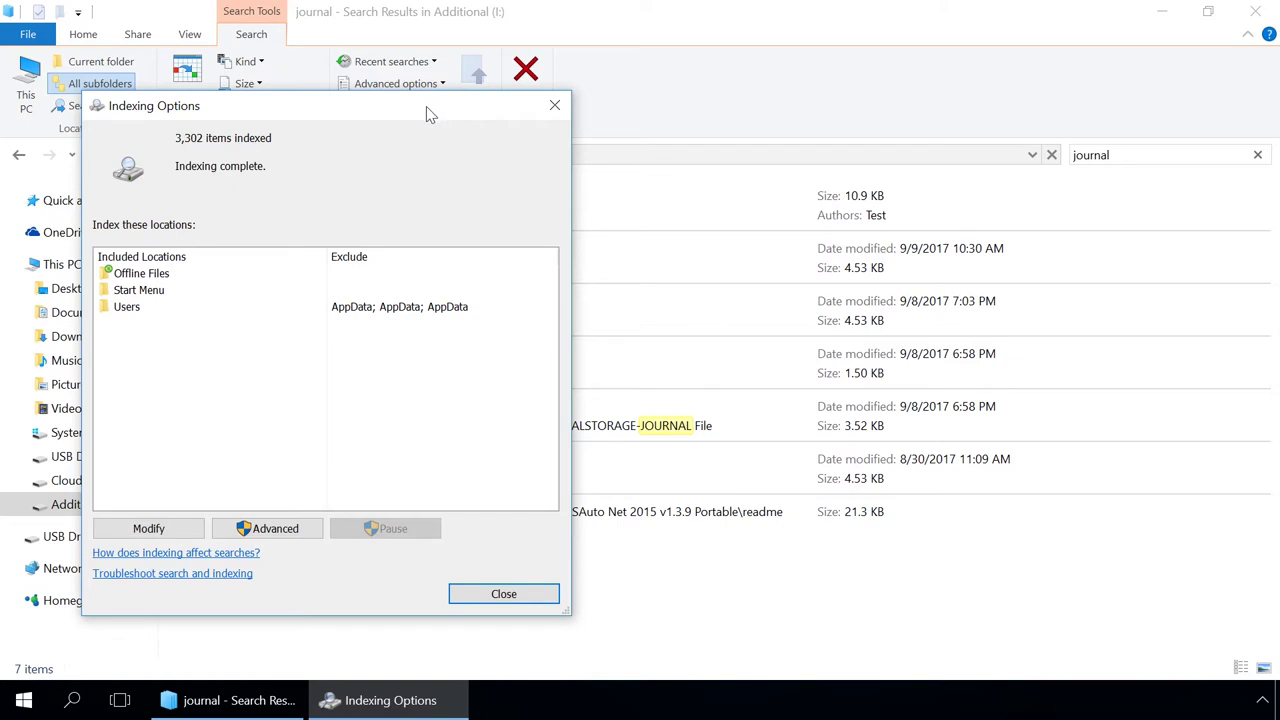
pyautogui.click(502, 594)
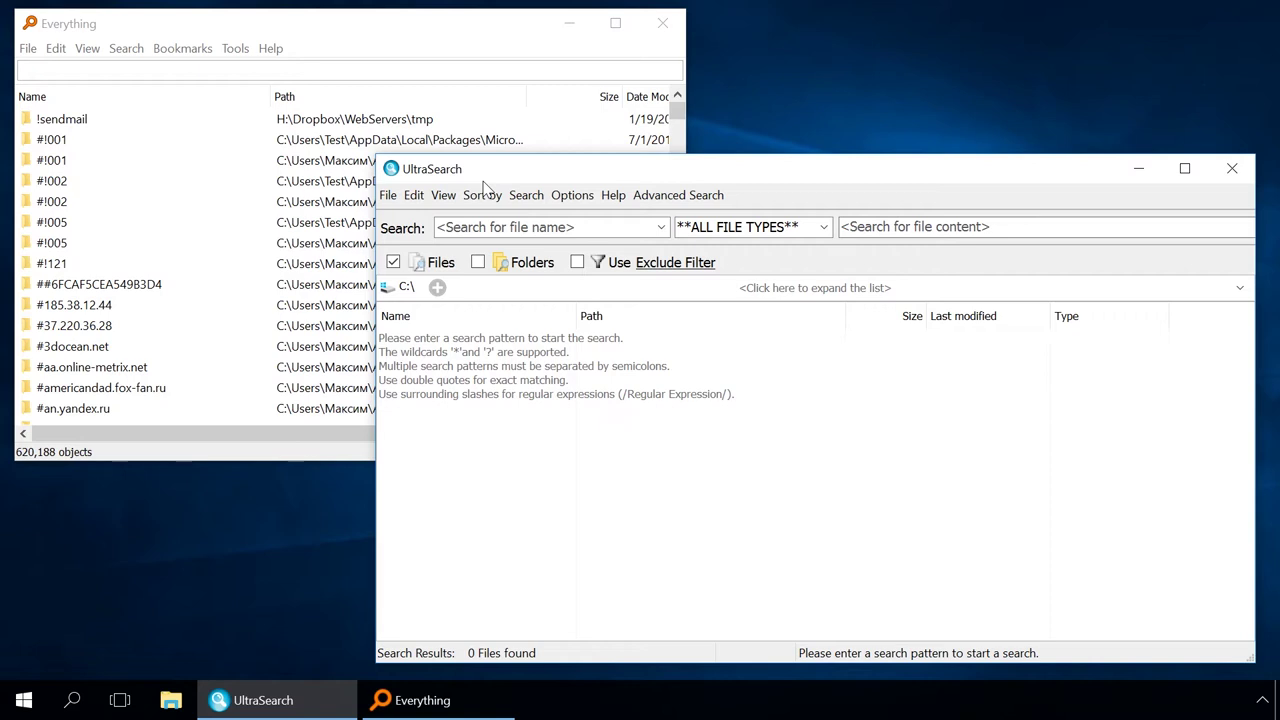
# Step: Switch to Everything and search for "journal.docx"
pyautogui.click(263, 70)
pyautogui.write('jou')
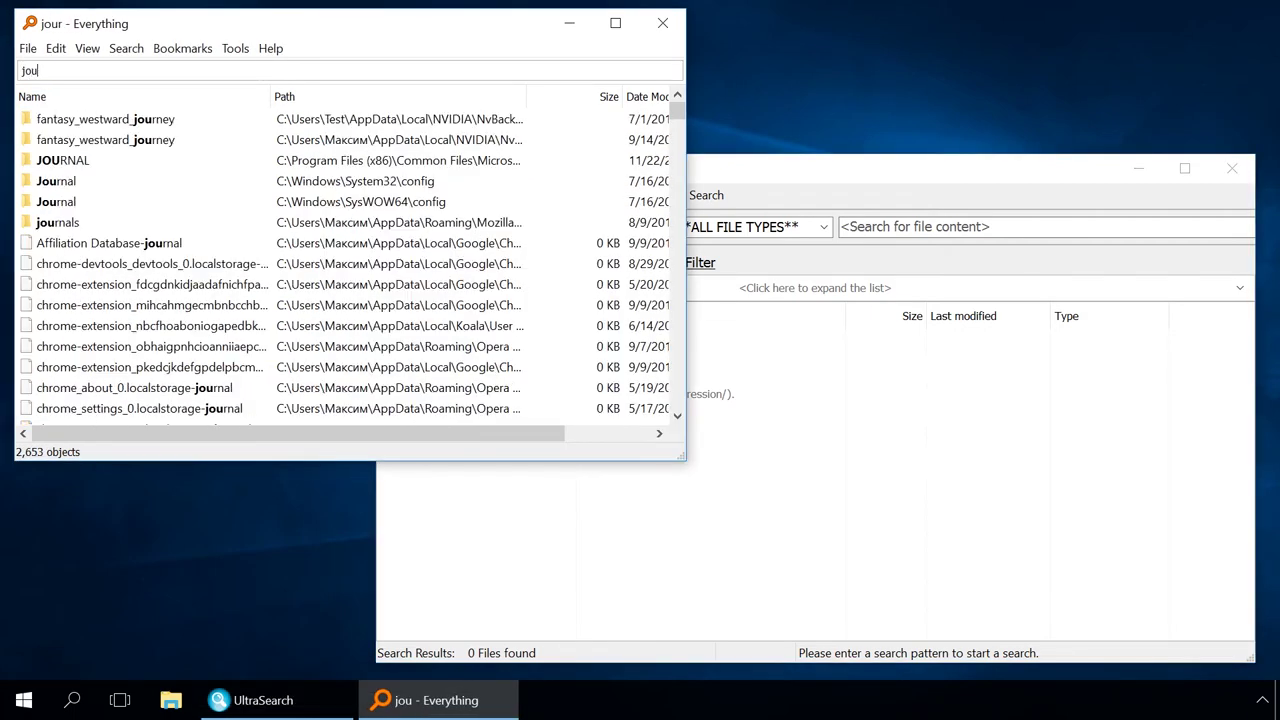
pyautogui.write('rnal.docx')
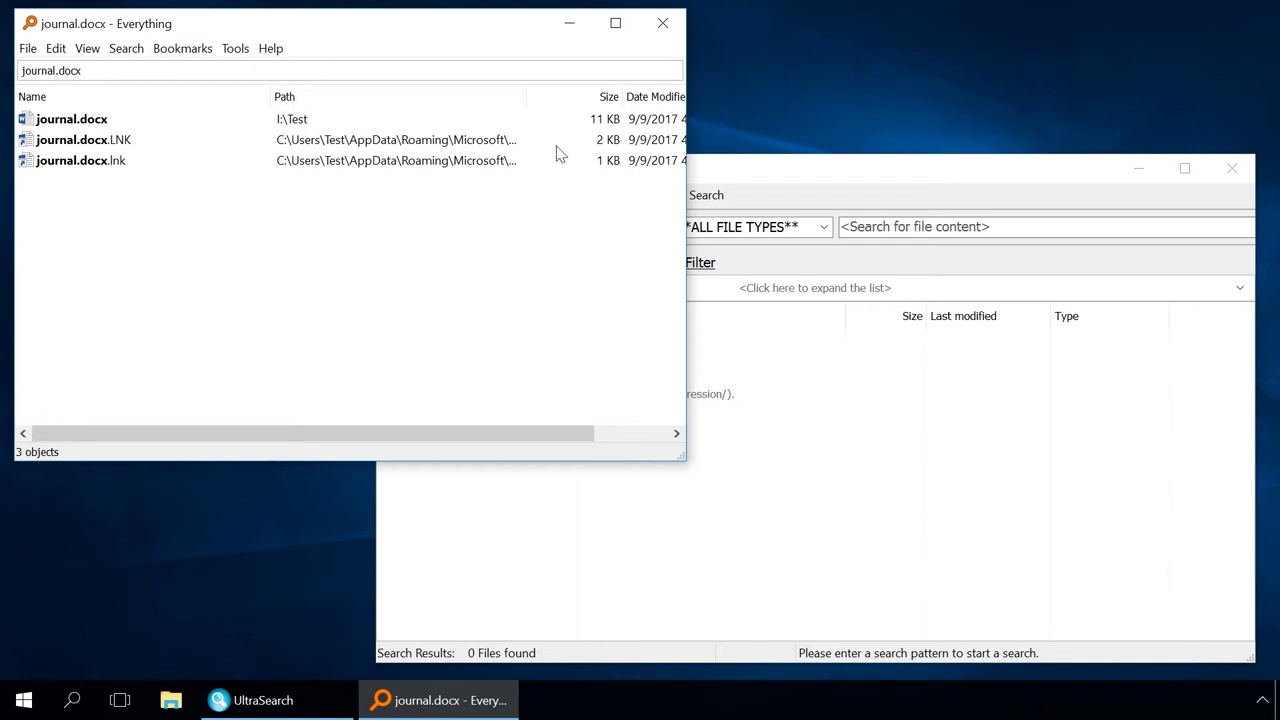
# Step: Widen the Everything window to show the modified dates, and switch to UltraSearch to search for the file name "journal.docx"
pyautogui.moveTo(686, 150); pyautogui.dragTo(1166, 160)
pyautogui.click(590, 545)
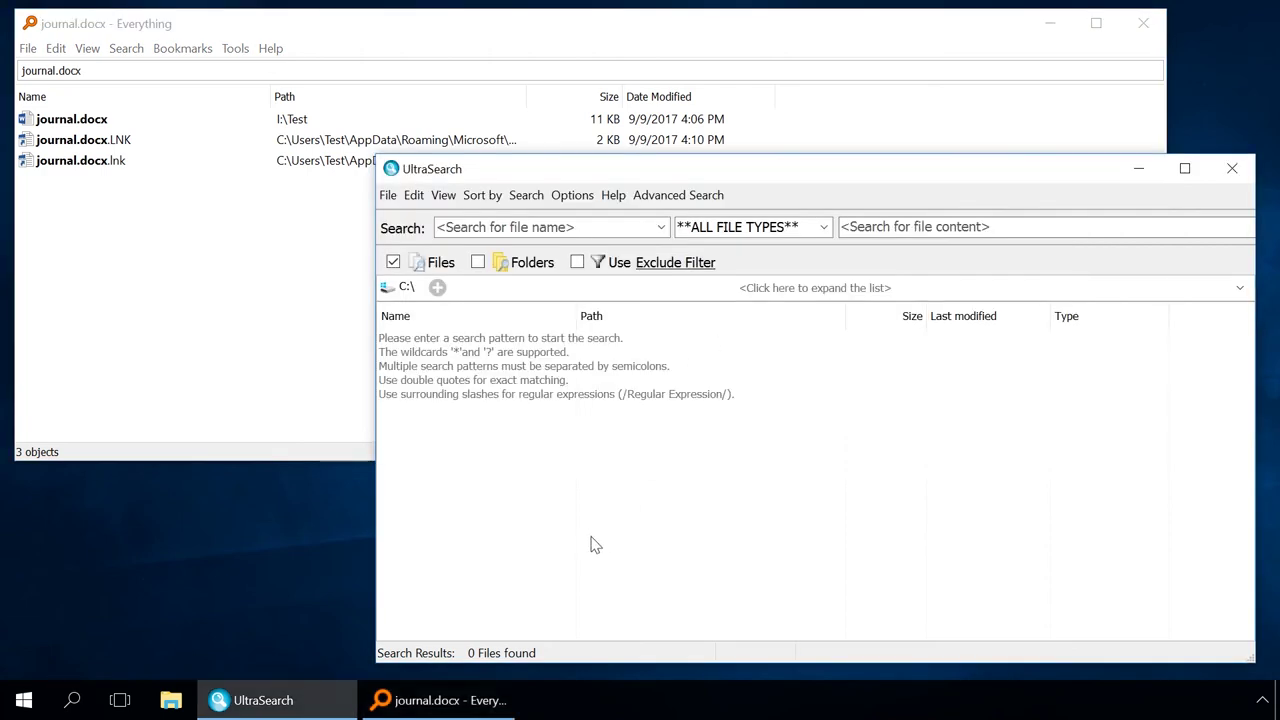
pyautogui.click(497, 224)
pyautogui.write('journal.docx')
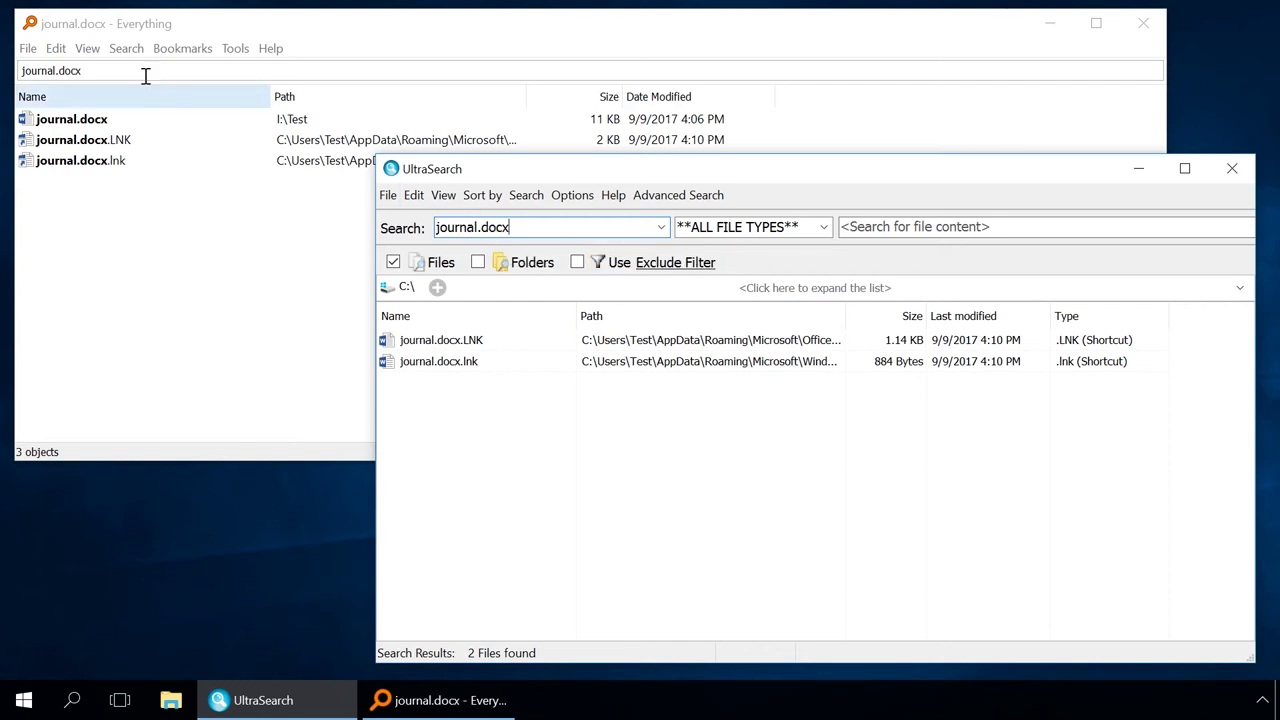
# Step: Examine the search settings and file type filters in Everything, and the program options in UltraSearch
pyautogui.click(125, 49)
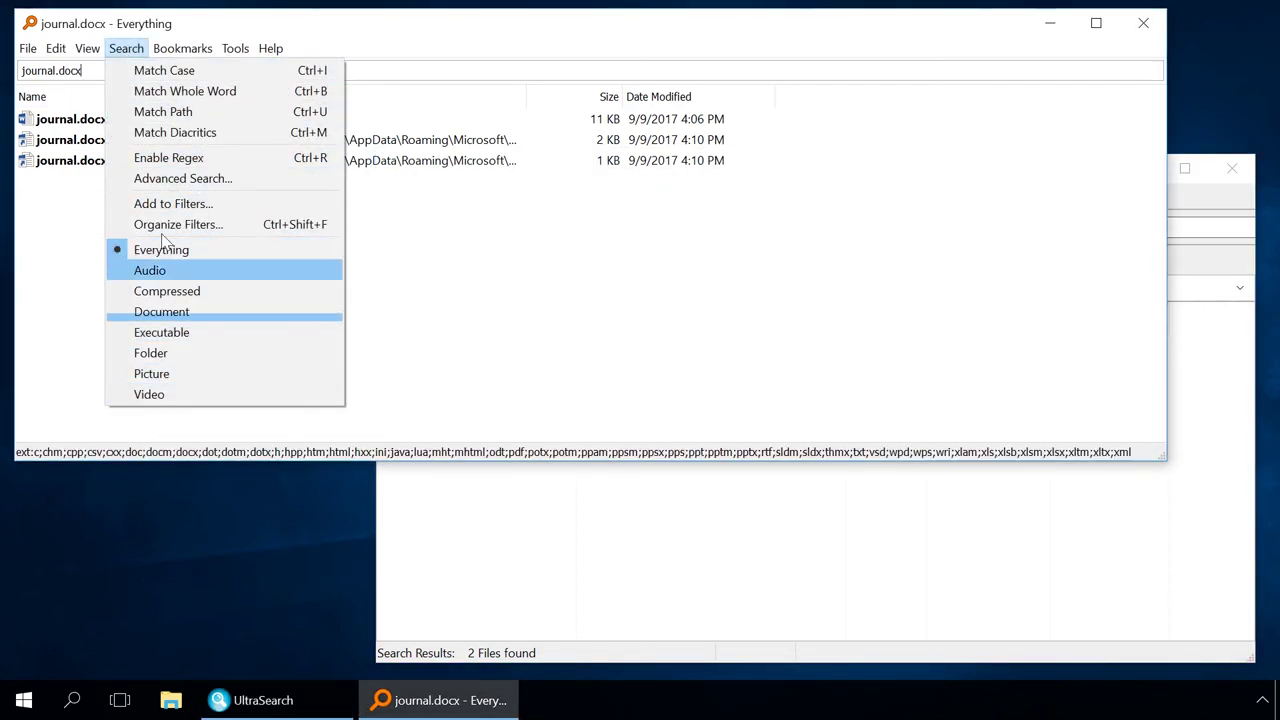
pyautogui.click(183, 23)
pyautogui.click(512, 566)
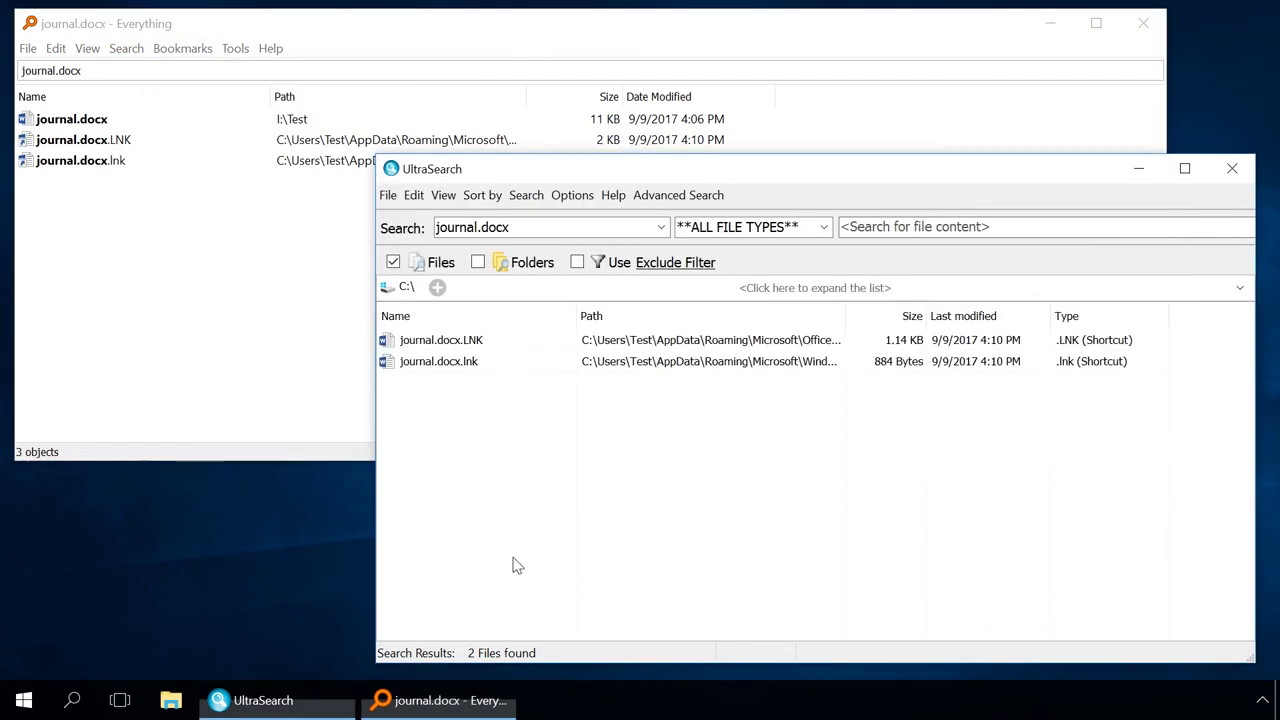
pyautogui.click(560, 197)
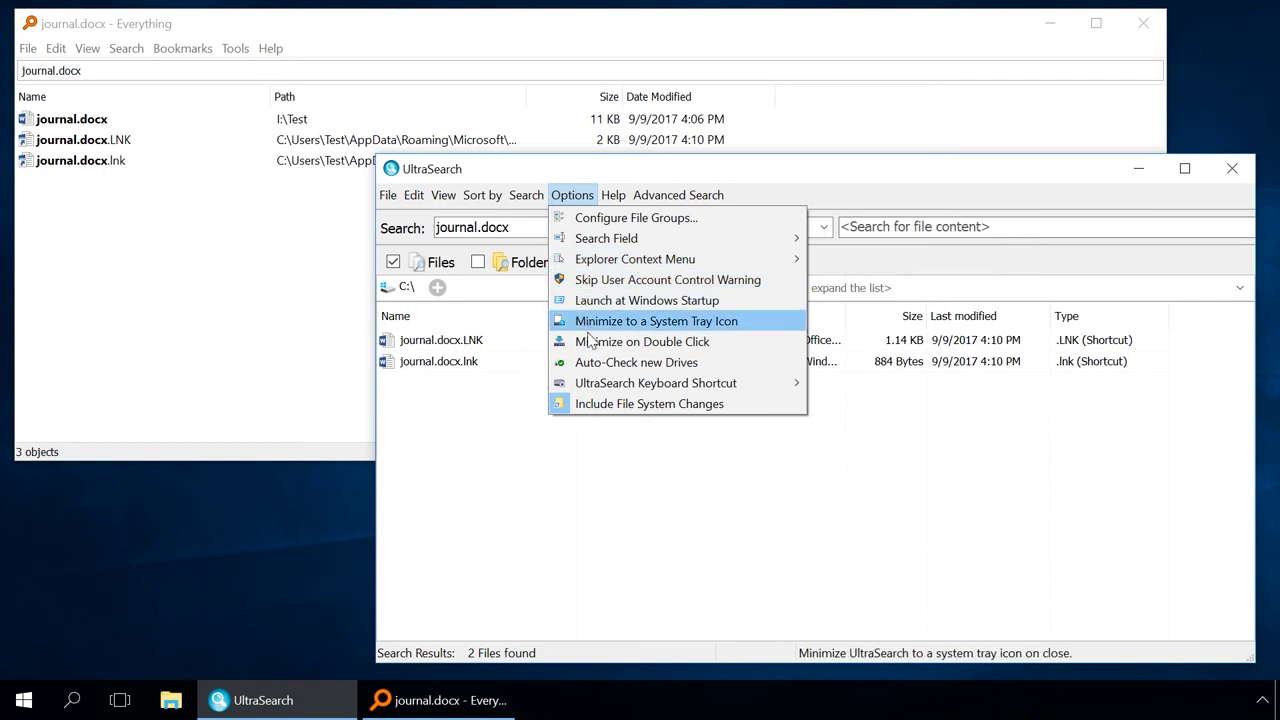
pyautogui.click(590, 458)
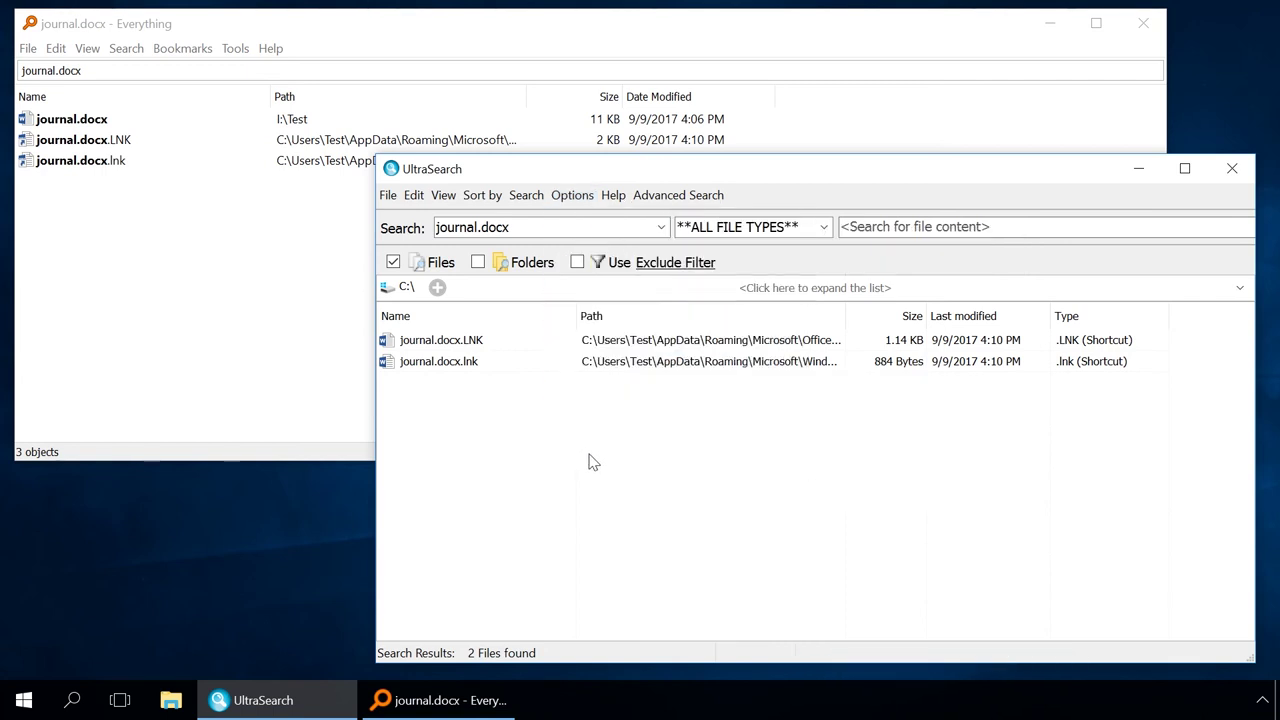